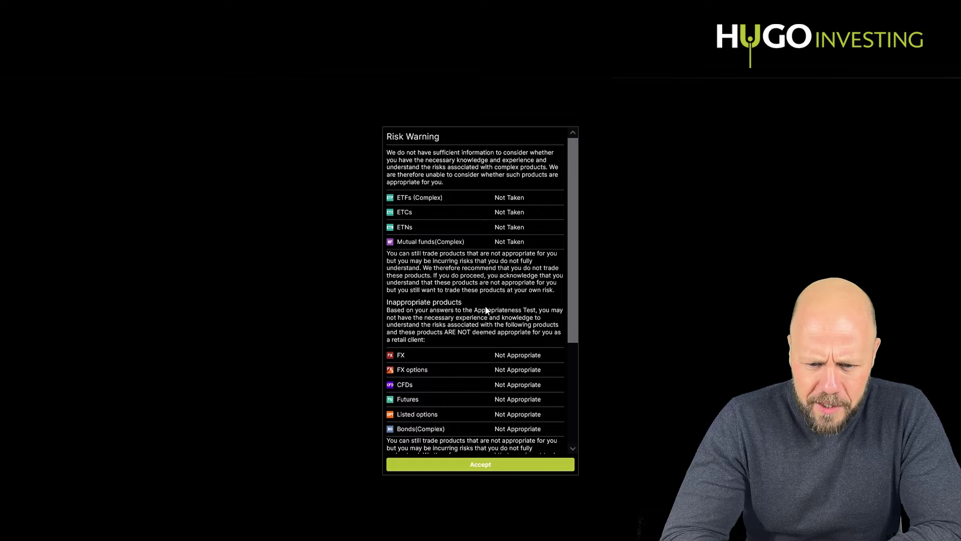
# Step: Read through the risk warning on appropriate and inappropriate products and accept it
pyautogui.scroll(-5, 485, 304)
pyautogui.scroll(5, 485, 304)
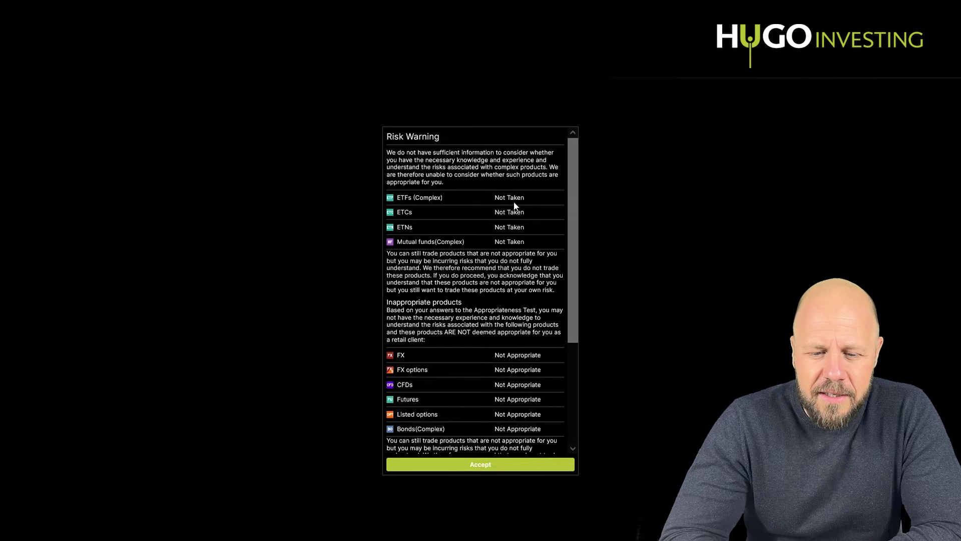
pyautogui.scroll(-3, 513, 203)
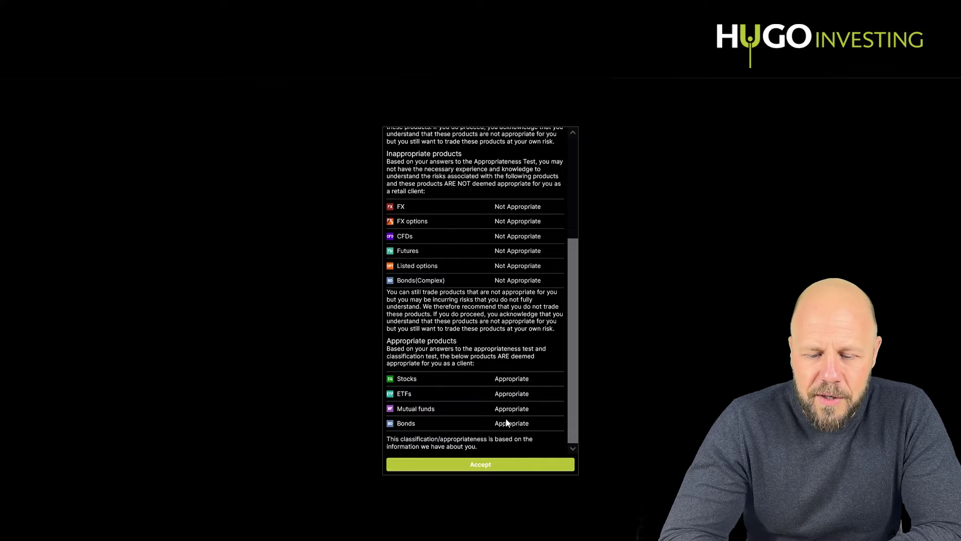
pyautogui.click(491, 467)
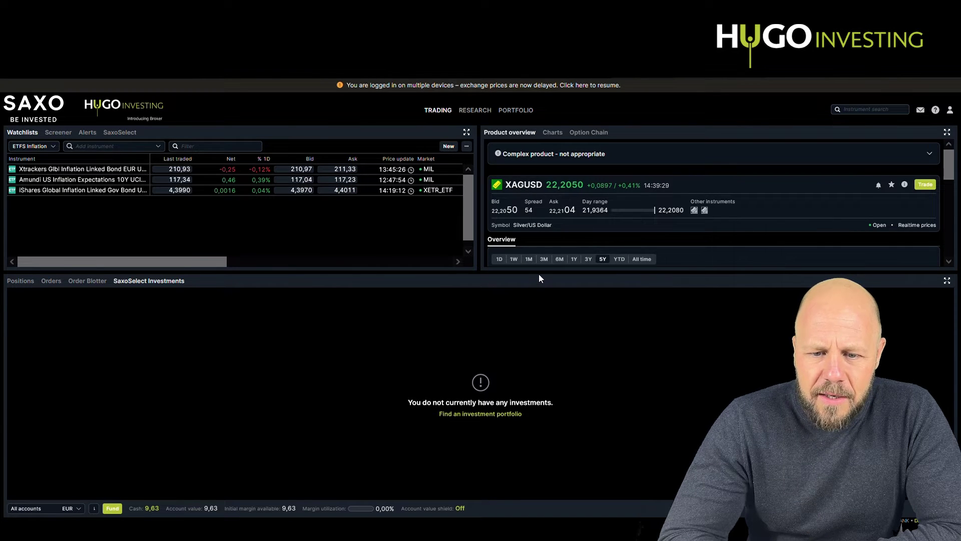
# Step: Enlarge the watchlist and product overview area downwards and show the open positions below it
pyautogui.moveTo(544, 276); pyautogui.dragTo(547, 316)
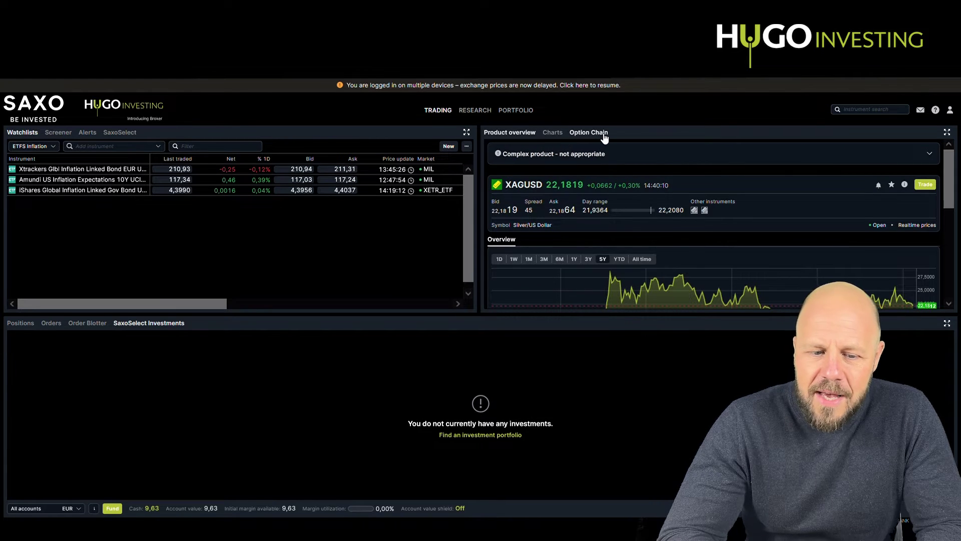
pyautogui.click(31, 327)
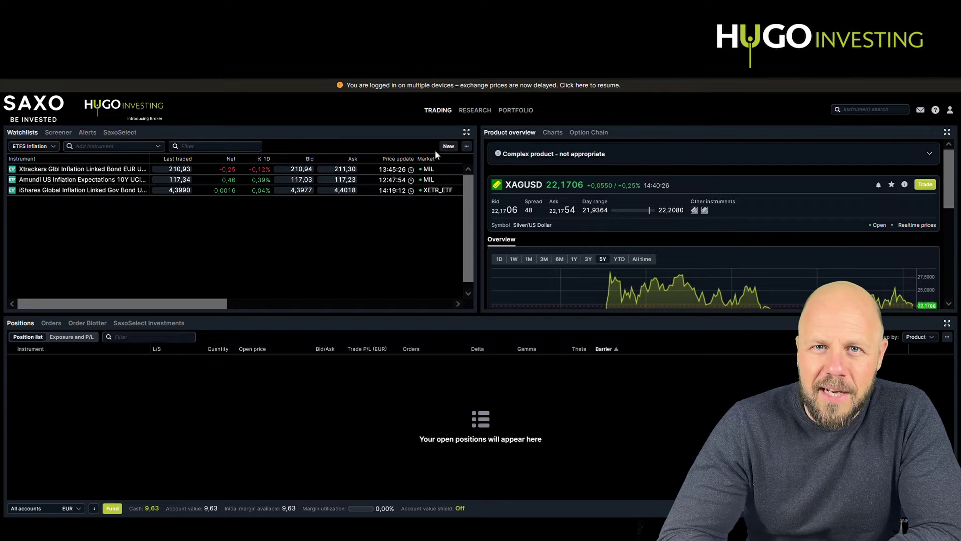
# Step: Create a new blank watchlist named "Test" and save it
pyautogui.click(454, 150)
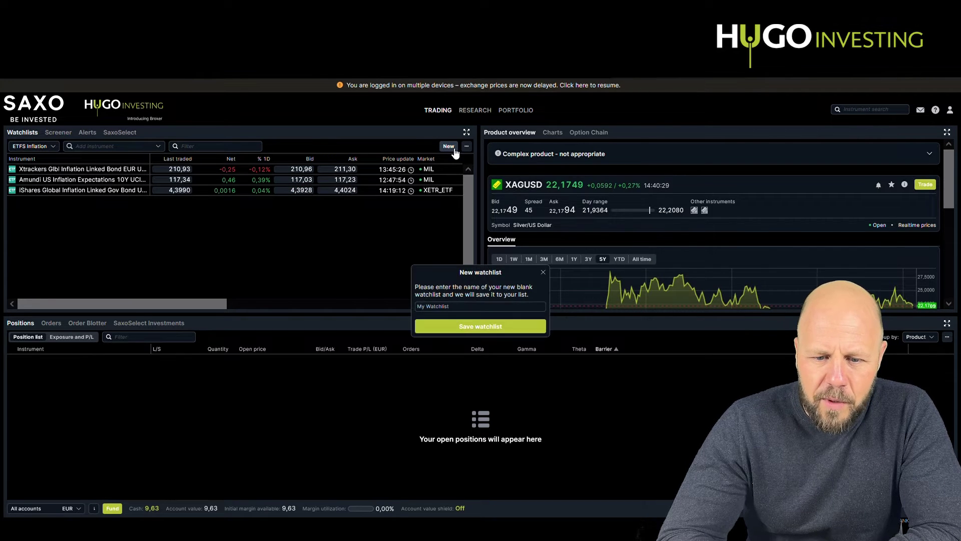
pyautogui.click(454, 311)
pyautogui.write('Test')
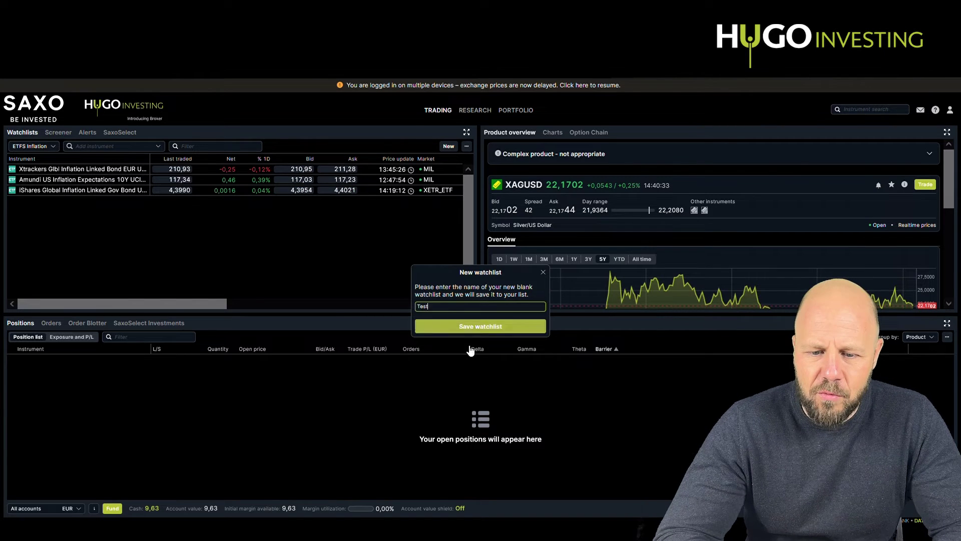
pyautogui.click(488, 328)
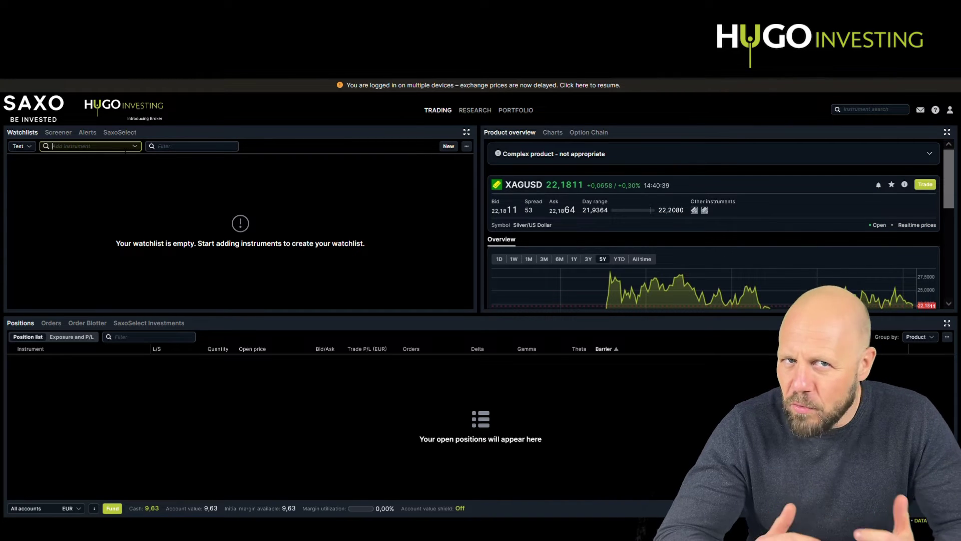
# Step: Search for "apple" and add the Apple Inc. stock to the Test watchlist, dismissing the notification
pyautogui.write('apple')
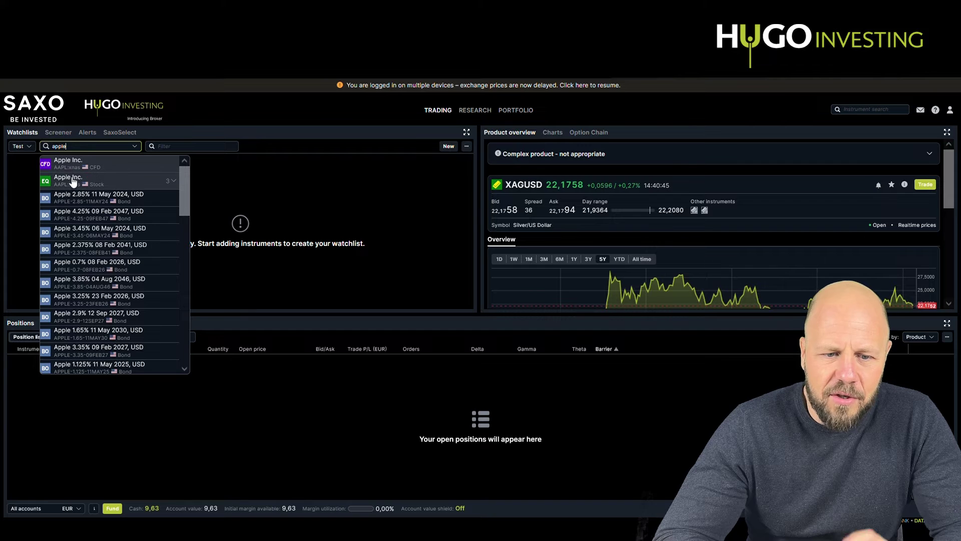
pyautogui.click(69, 181)
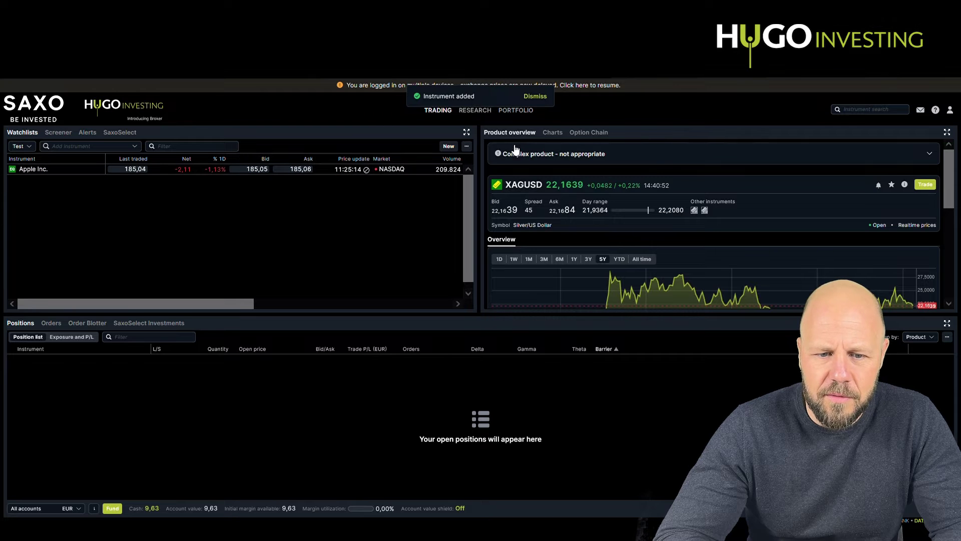
pyautogui.click(541, 95)
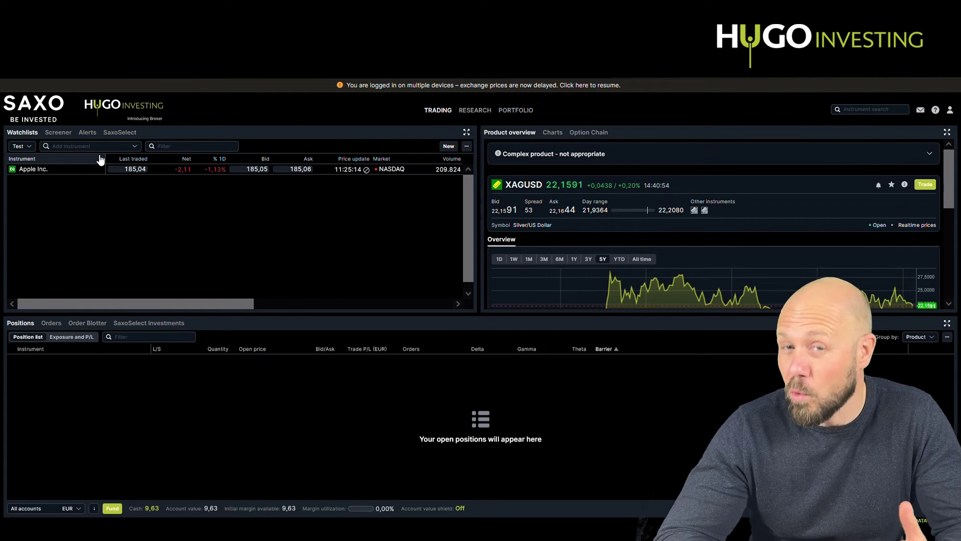
# Step: Search for "ing" and add the Dutch ING Groep stock to the Test watchlist, dismissing the notification
pyautogui.click(85, 148)
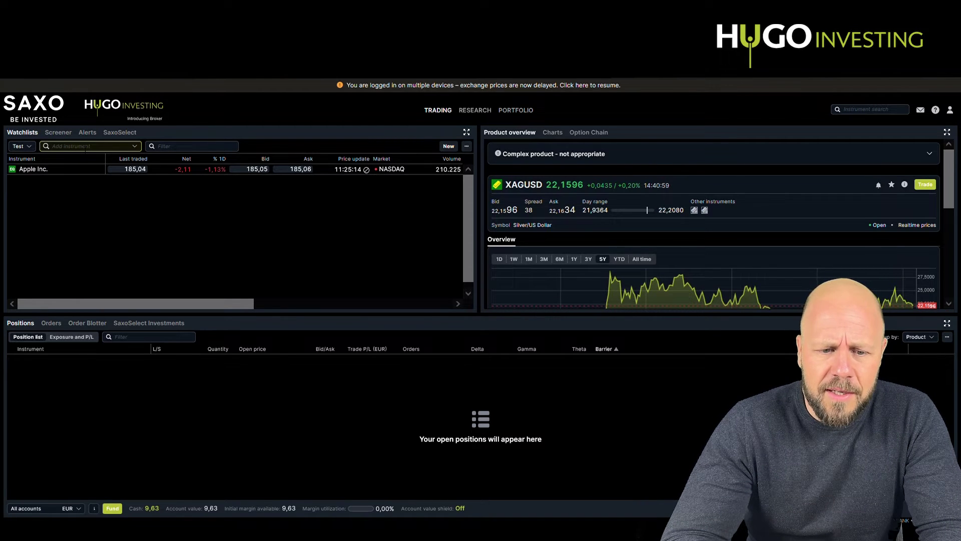
pyautogui.write('ing')
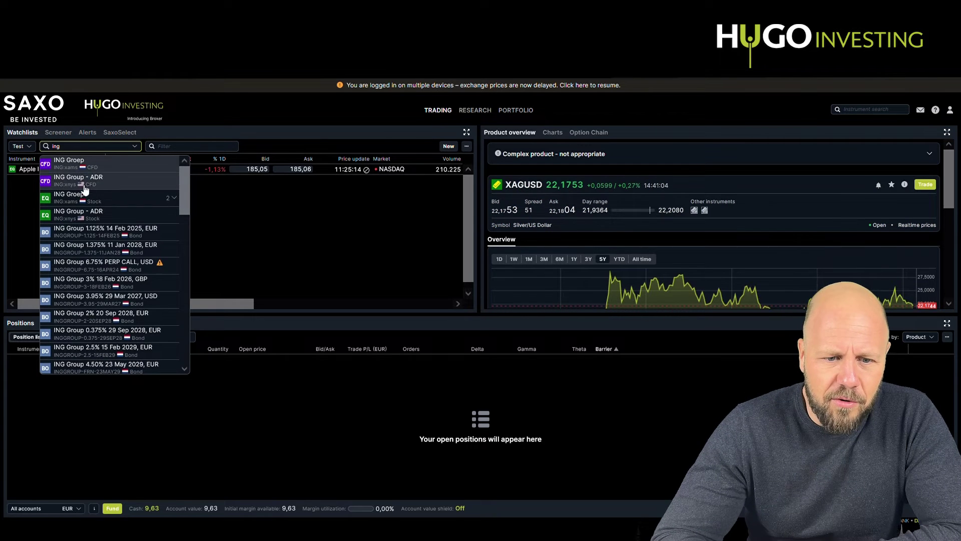
pyautogui.click(82, 201)
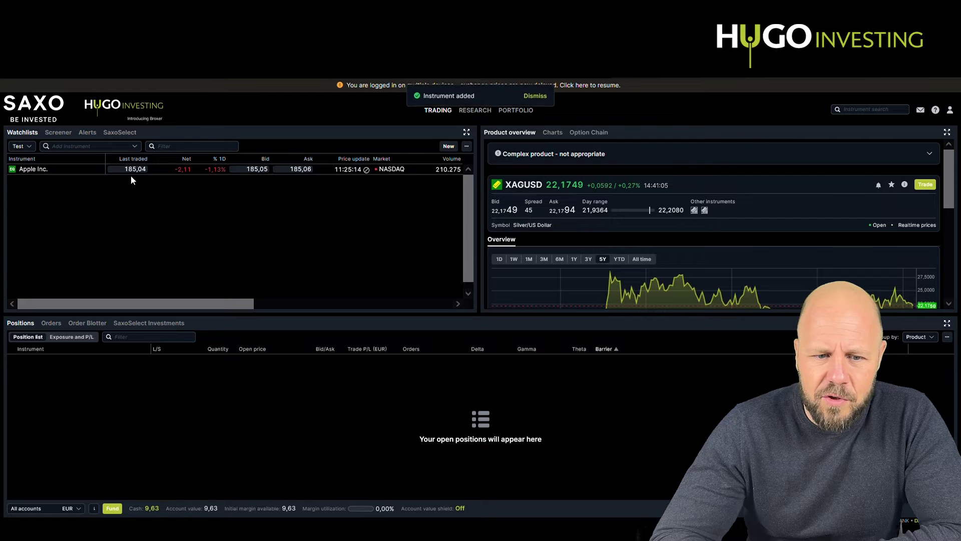
pyautogui.click(536, 99)
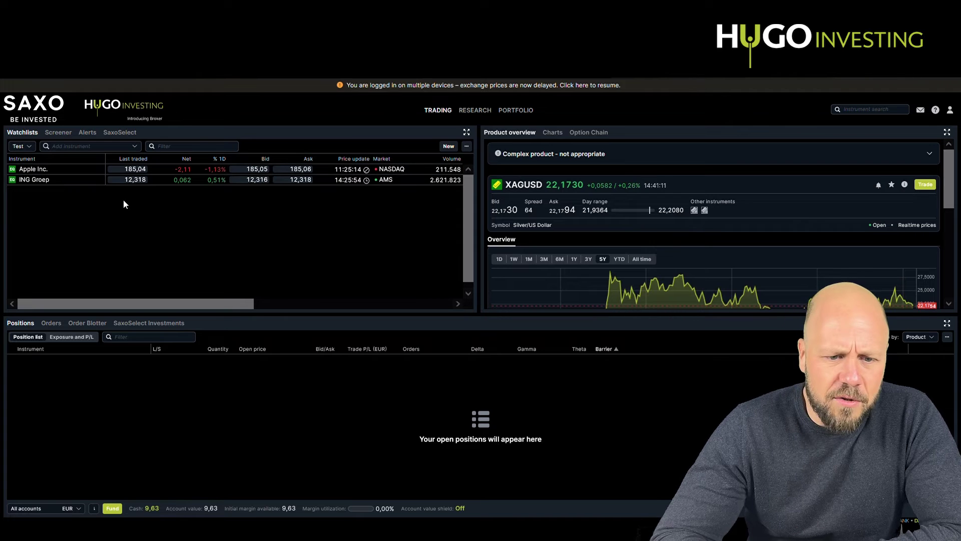
# Step: Switch to the IBEX watchlist and show the product overview of Banco Bilbao Vizcaya Argentaria
pyautogui.click(34, 151)
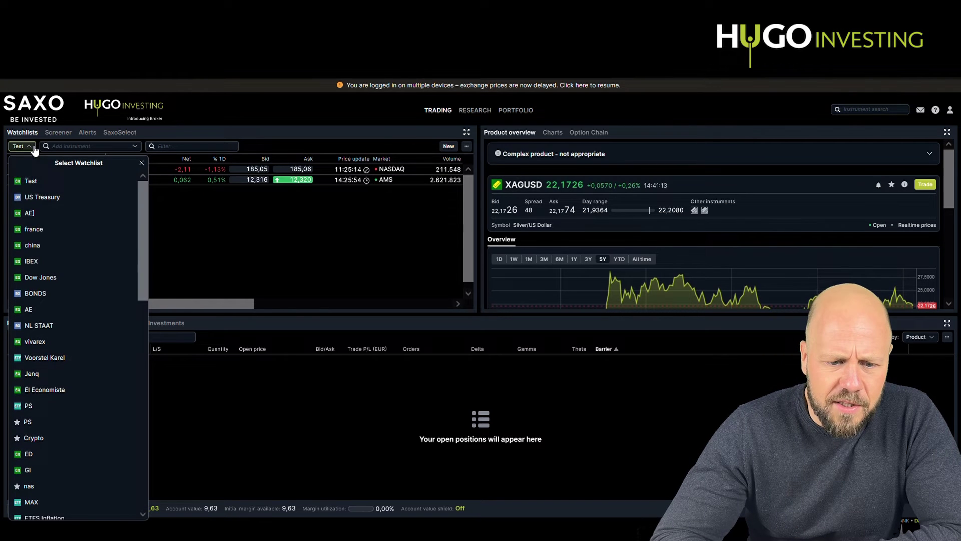
pyautogui.click(63, 261)
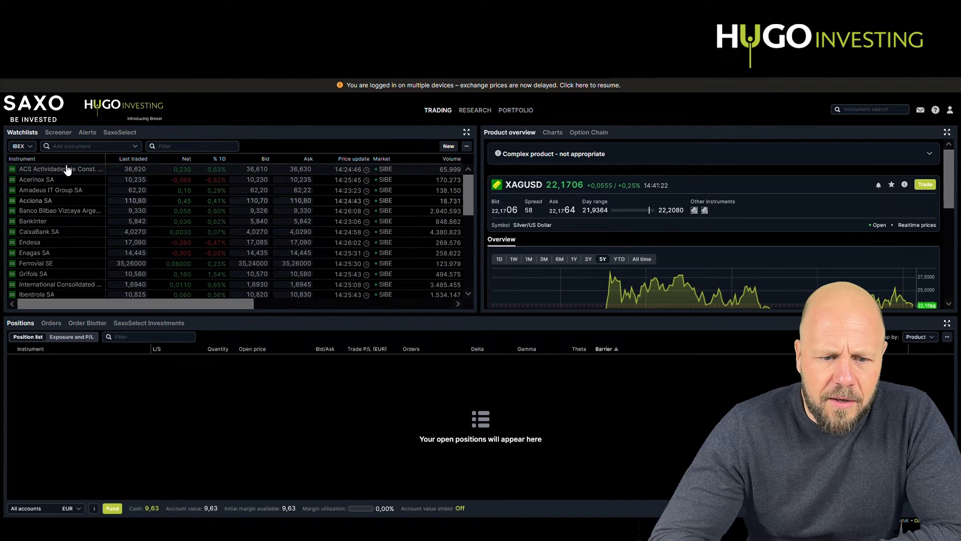
pyautogui.click(50, 210)
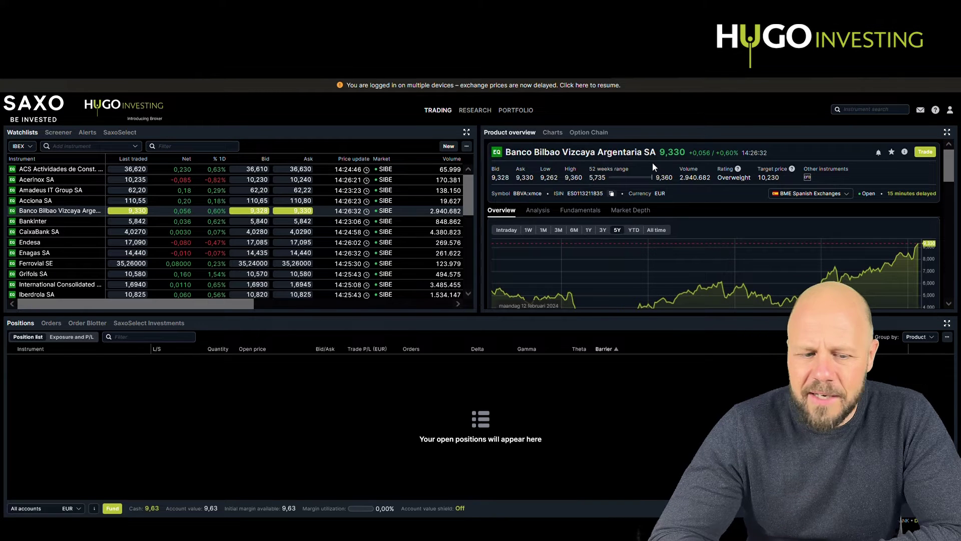
# Step: Switch to the Dow Jones watchlist and show the product overview of Coca-Cola Co
pyautogui.click(33, 147)
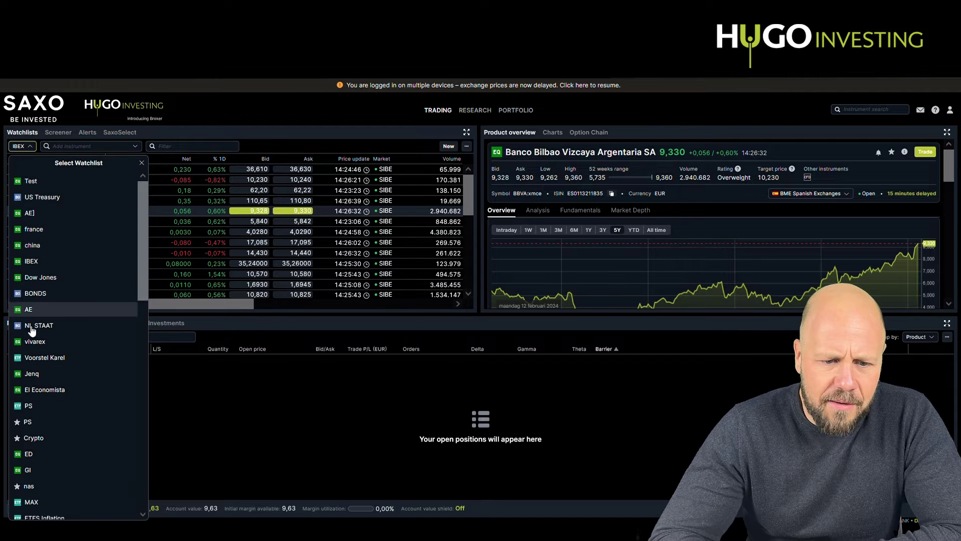
pyautogui.click(40, 278)
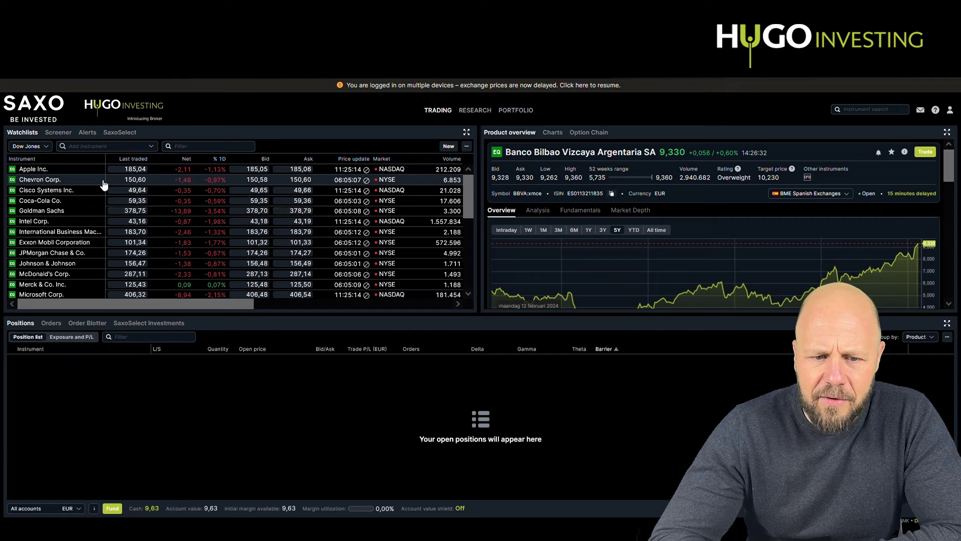
pyautogui.click(59, 201)
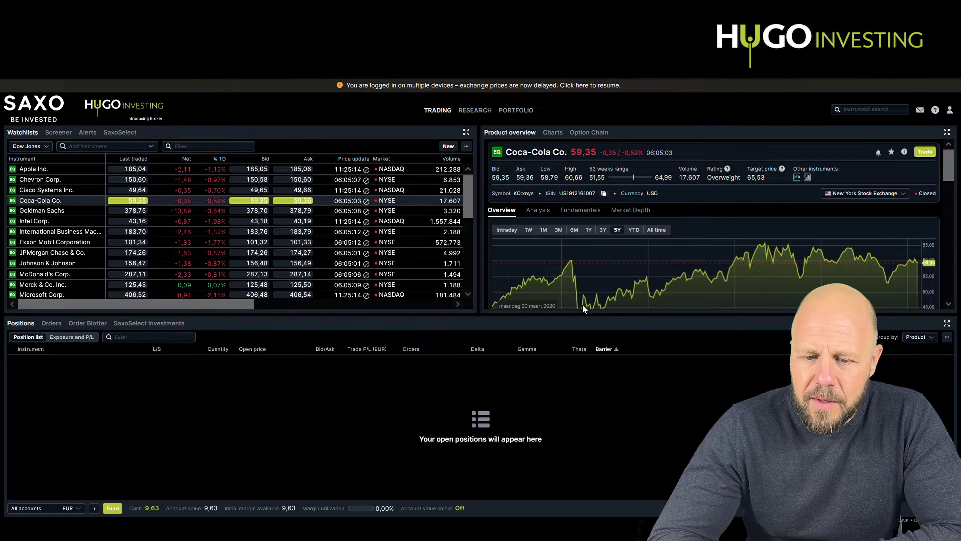
# Step: Examine the analysts' consensus for Coca-Cola, including target price, ratings and rating history
pyautogui.click(538, 210)
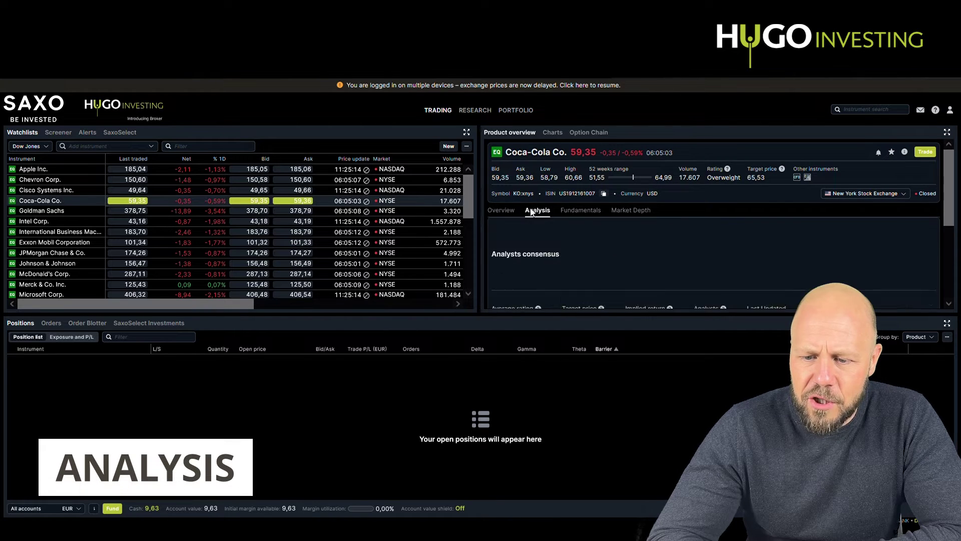
pyautogui.scroll(-3, 587, 248)
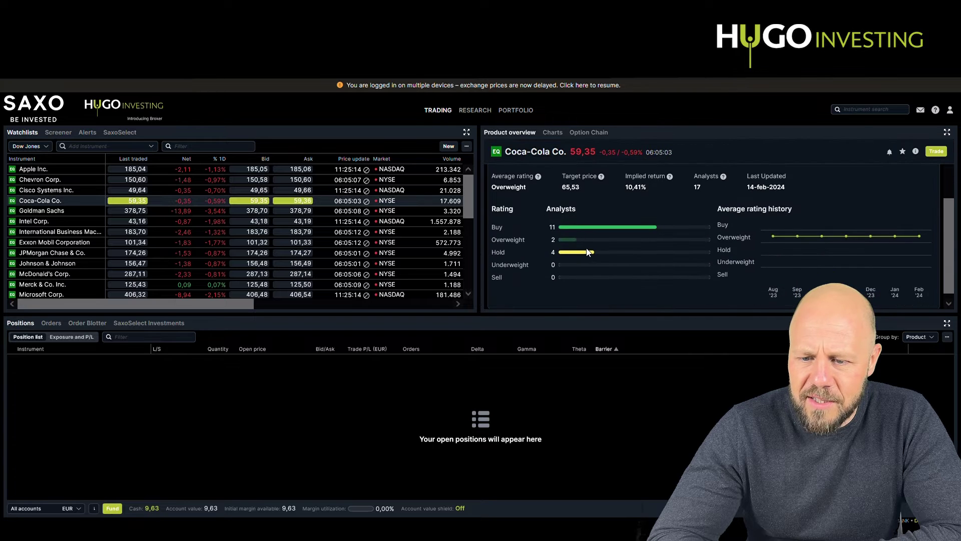
pyautogui.scroll(3, 592, 251)
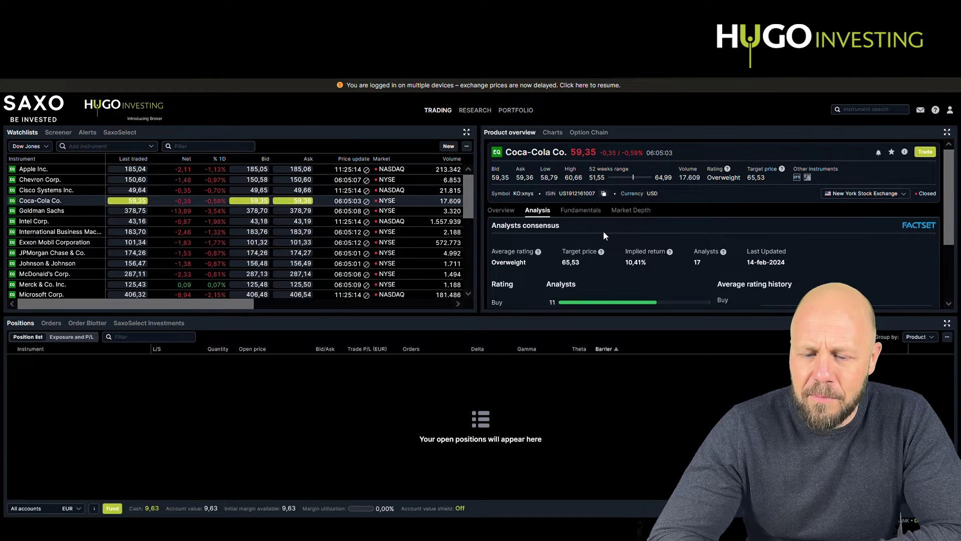
pyautogui.scroll(-1, 604, 236)
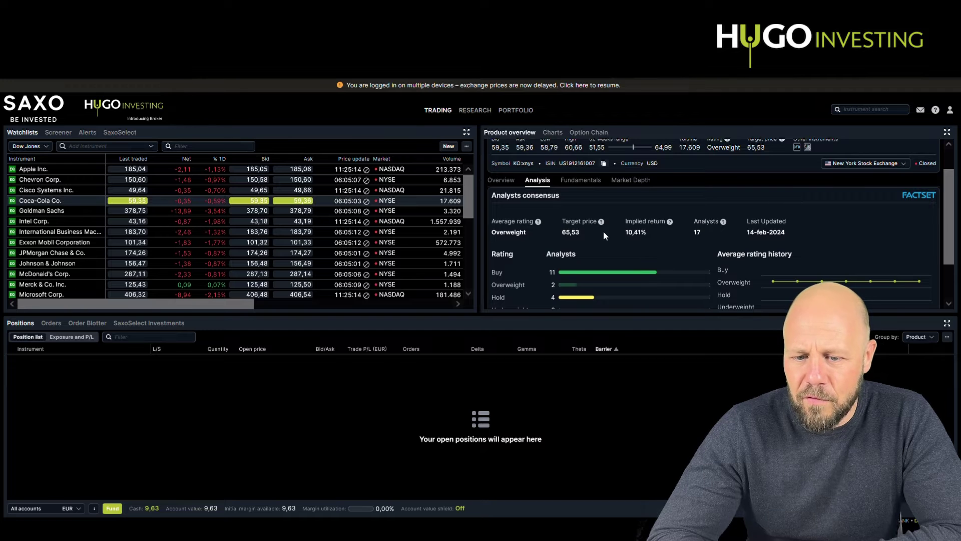
pyautogui.scroll(1, 604, 236)
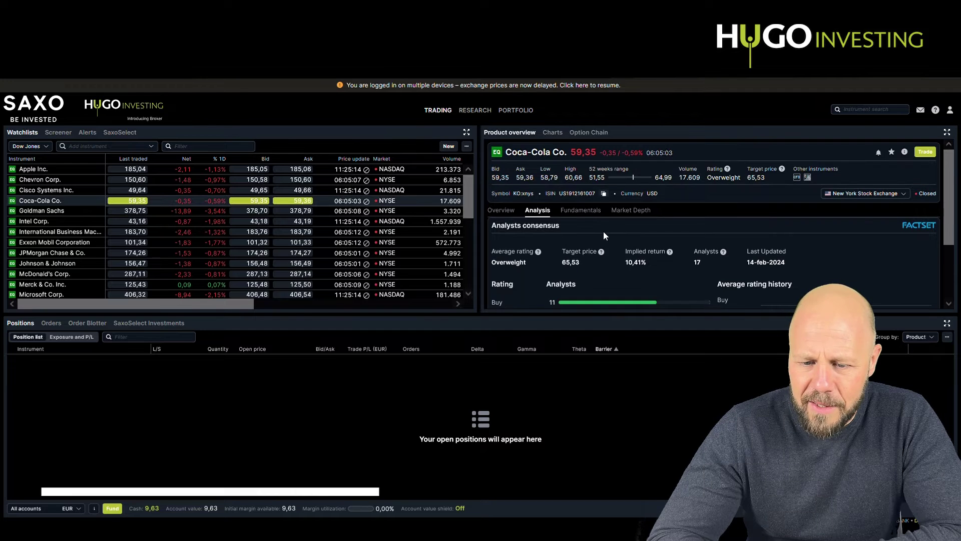
# Step: Examine Coca-Cola's fundamentals, covering the key stats and the yearly financials
pyautogui.click(584, 211)
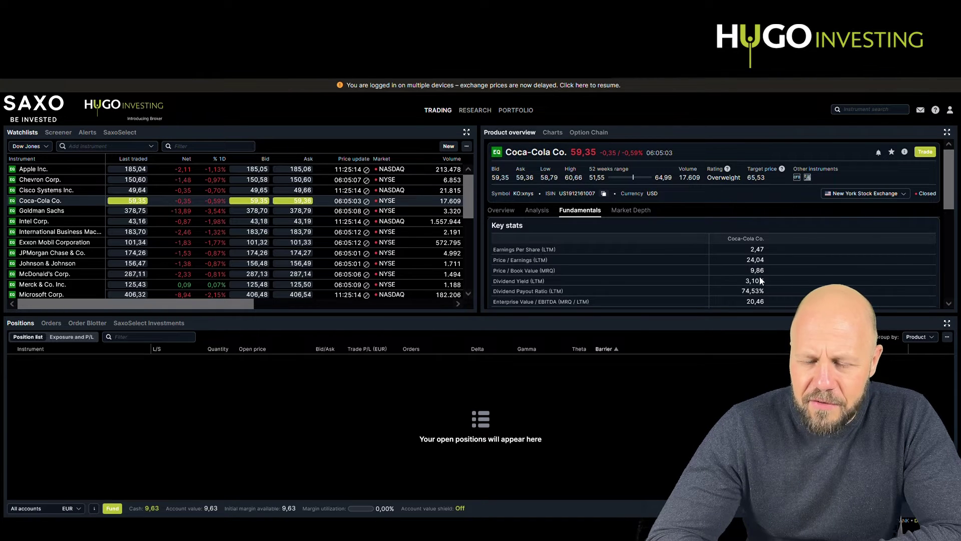
pyautogui.scroll(-5, 753, 278)
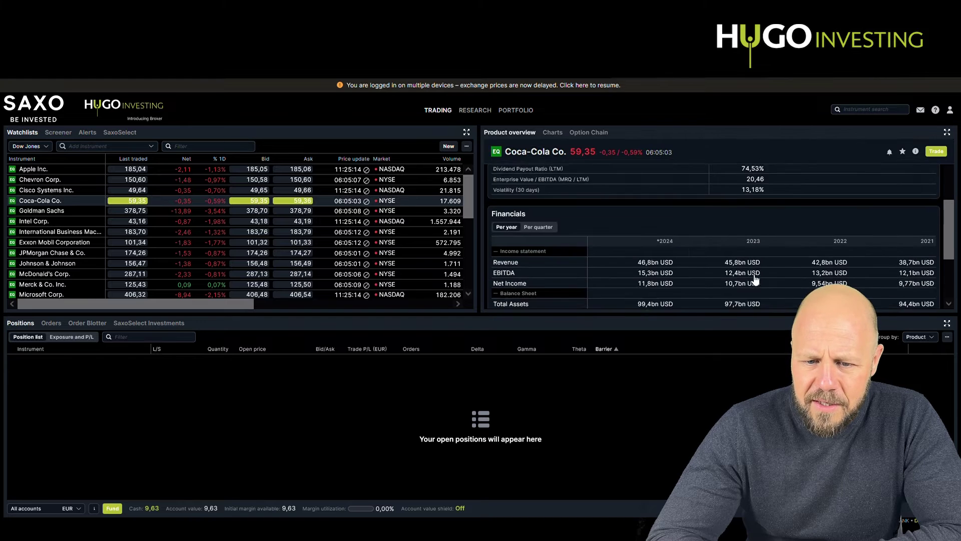
pyautogui.scroll(-1, 641, 253)
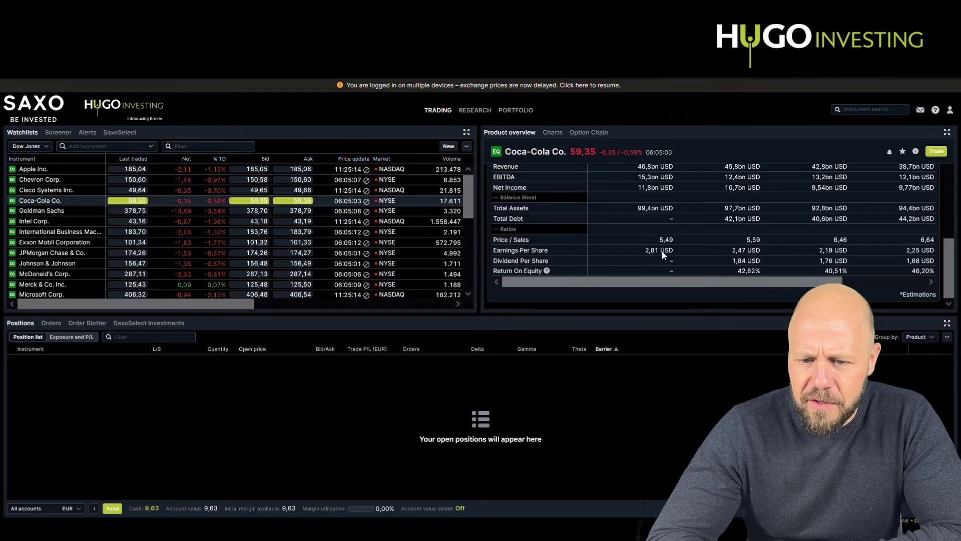
pyautogui.scroll(1, 666, 242)
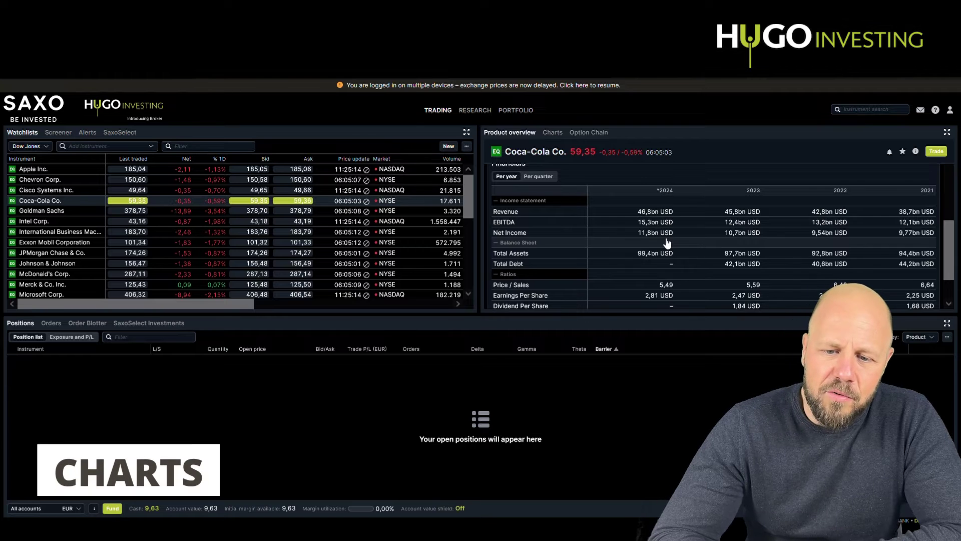
# Step: Show the Coca-Cola chart maximized and remove the Bollinger Bands (BOLL 20; 2) indicator from it
pyautogui.click(555, 135)
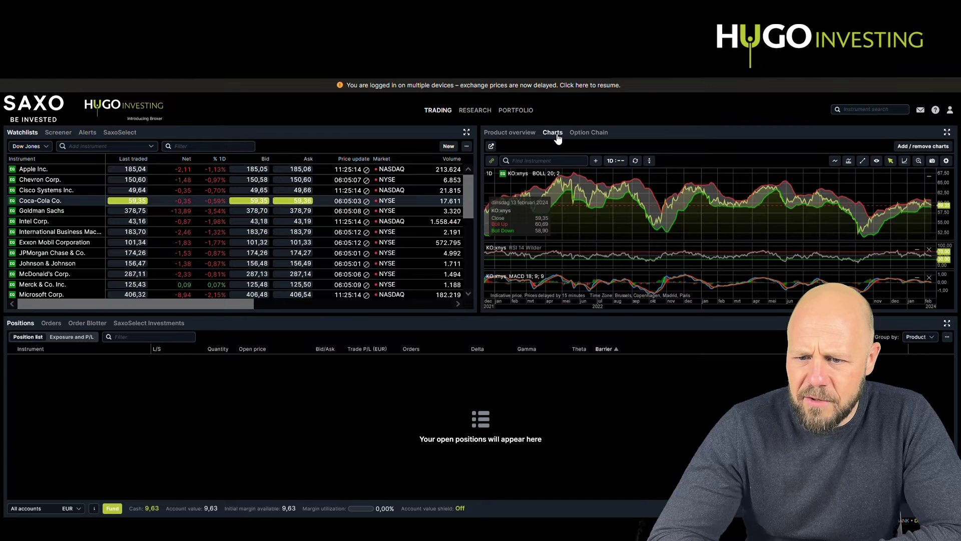
pyautogui.click(948, 132)
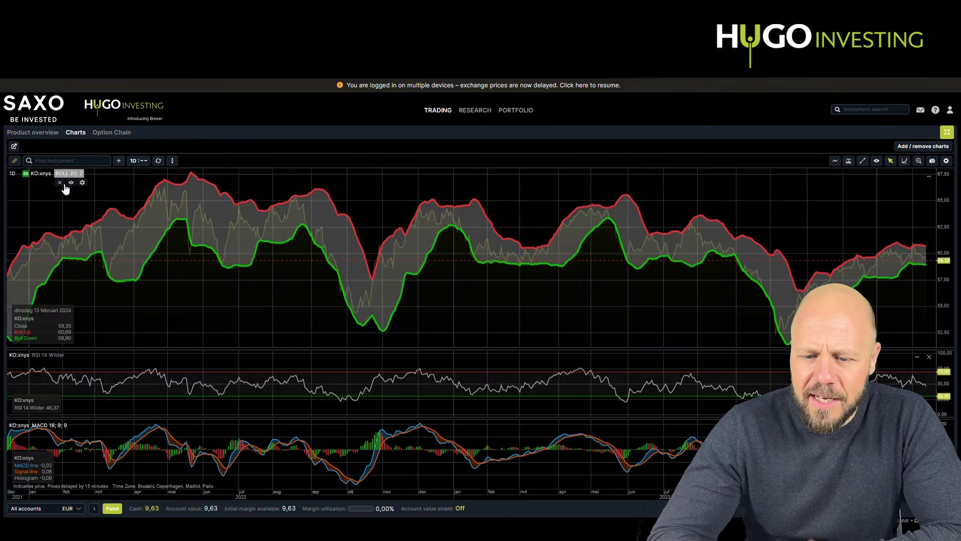
pyautogui.click(63, 187)
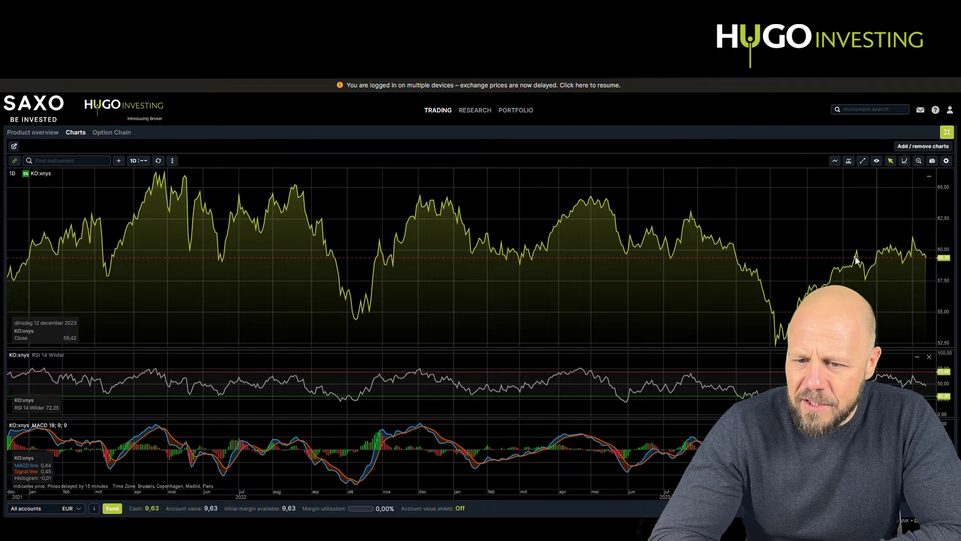
# Step: Open the list of indicators that can be added to the Coca-Cola chart and look through it
pyautogui.click(849, 162)
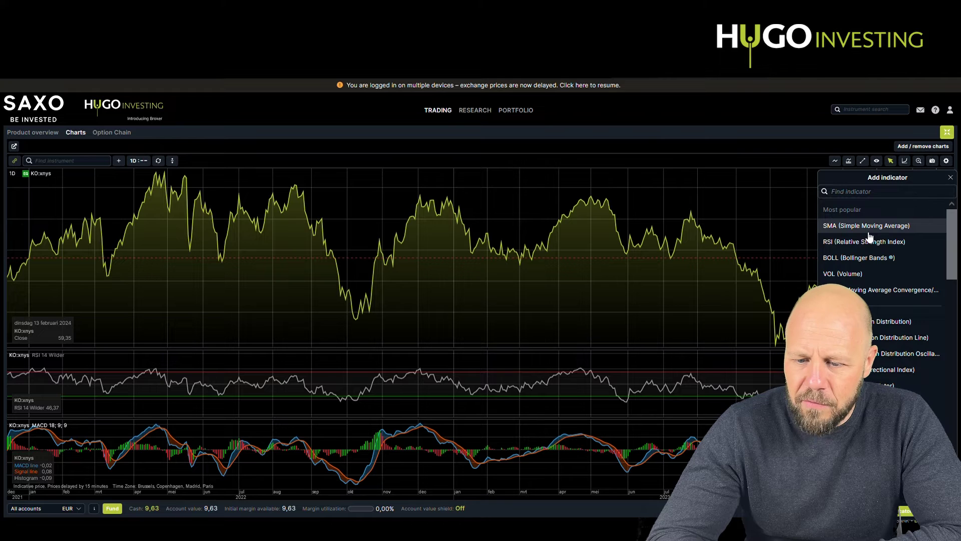
pyautogui.scroll(-10, 879, 310)
pyautogui.scroll(10, 884, 315)
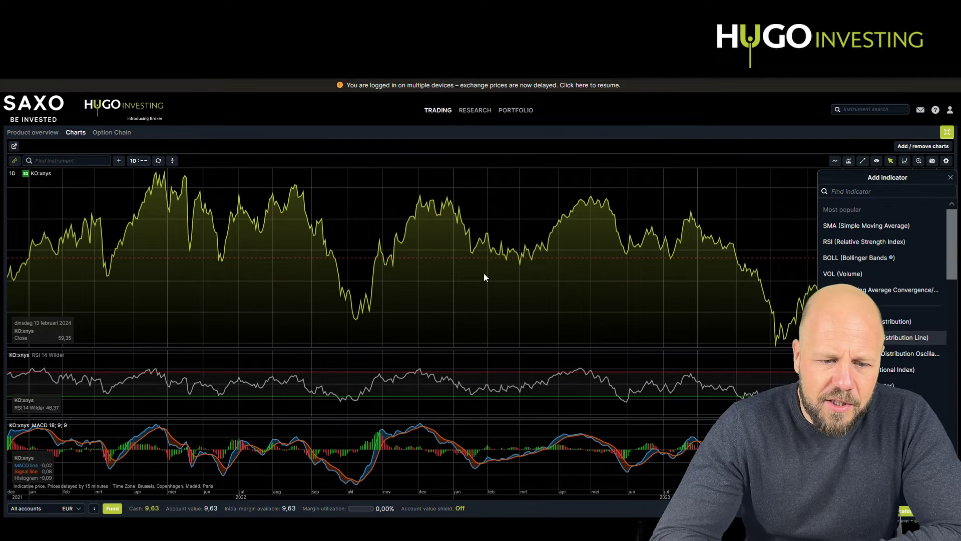
# Step: Review the MACD indicator's settings on the Coca-Cola chart, keep them as they are, and return the chart to its normal size
pyautogui.click(50, 432)
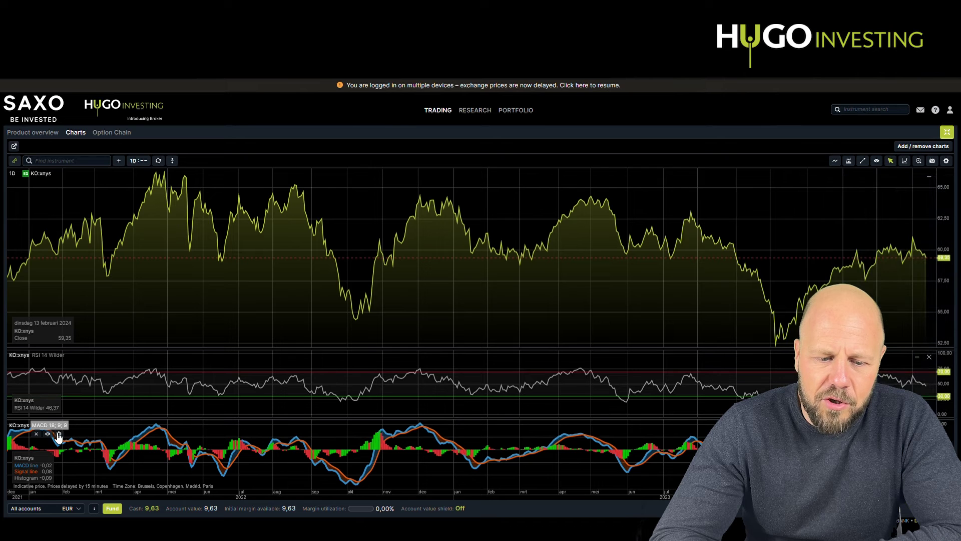
pyautogui.click(58, 434)
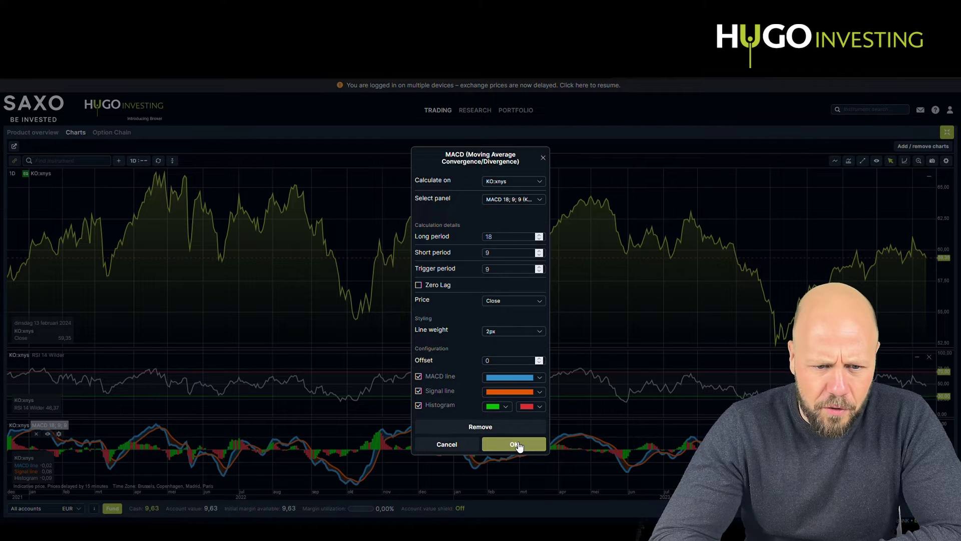
pyautogui.click(515, 442)
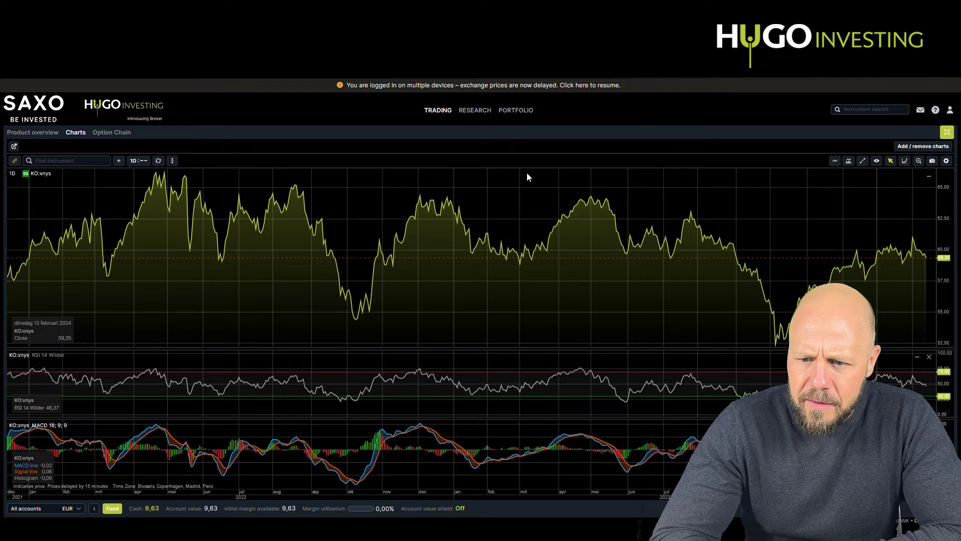
pyautogui.click(949, 133)
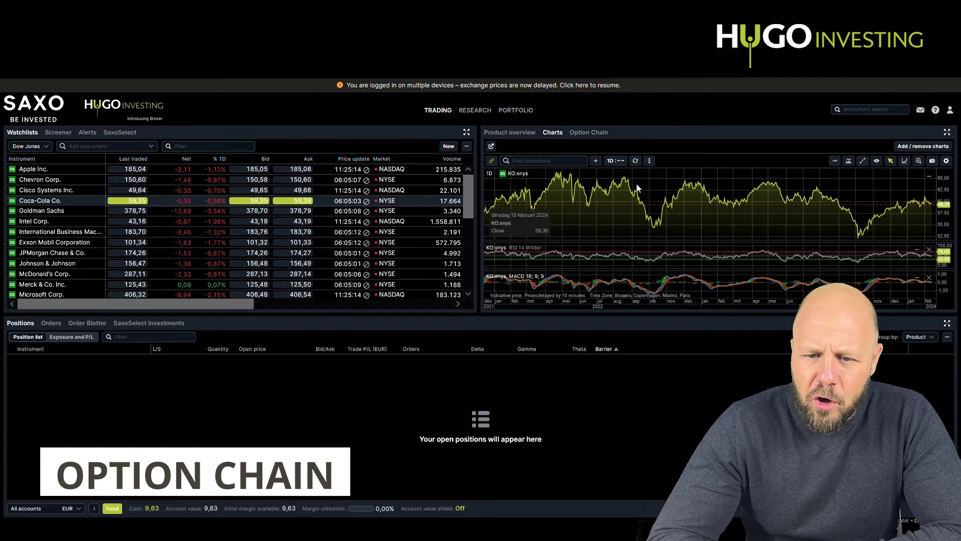
# Step: Show the option chain linked to the selected Coca-Cola stock and limit its expiry date to 22-mrt-2024
pyautogui.click(591, 134)
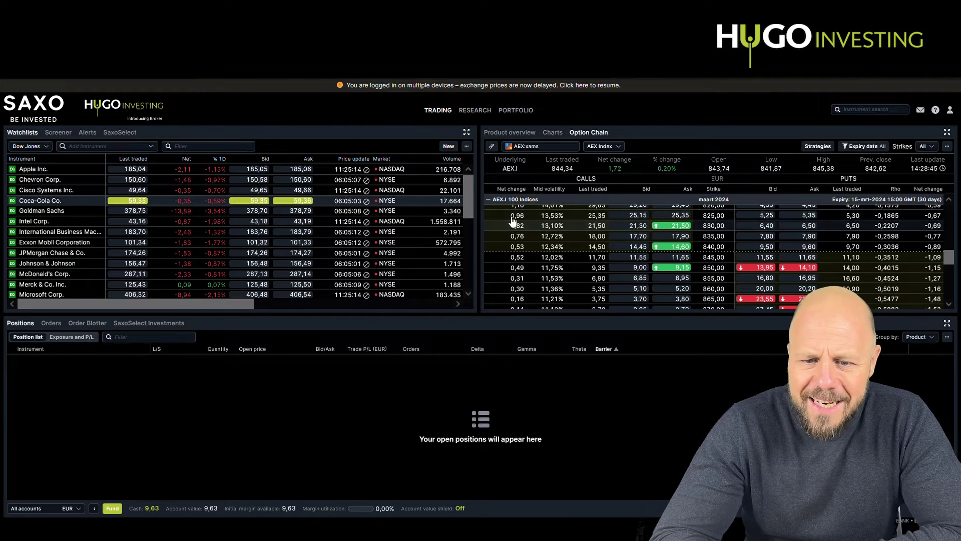
pyautogui.click(493, 147)
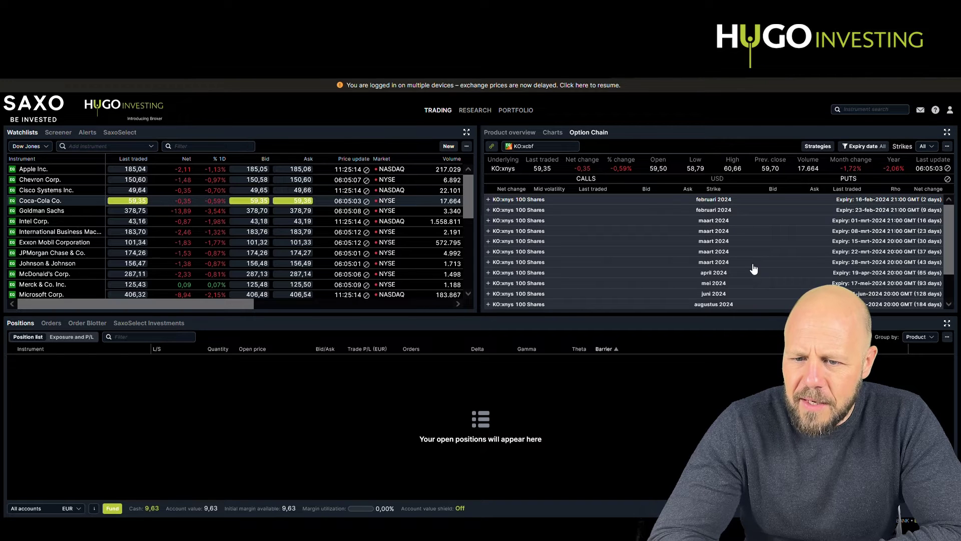
pyautogui.click(860, 151)
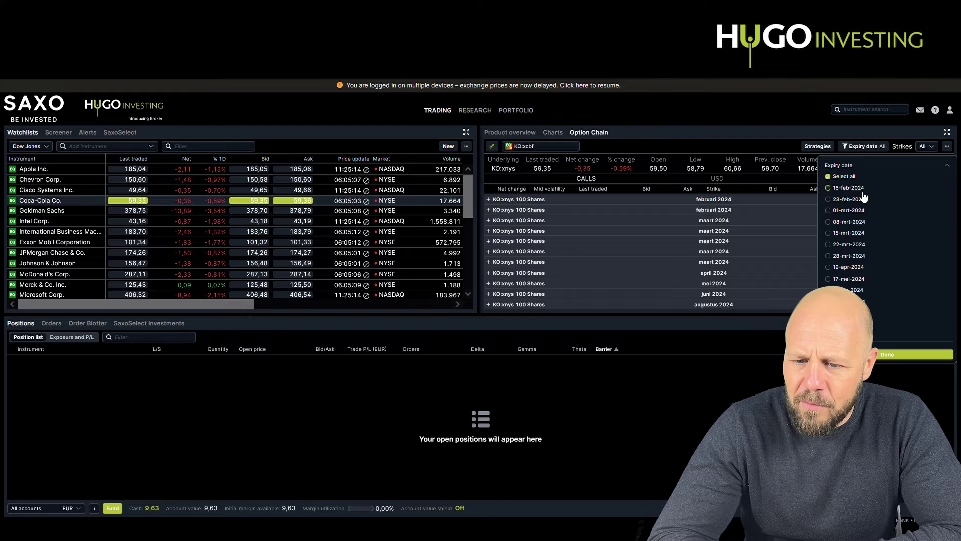
pyautogui.click(857, 245)
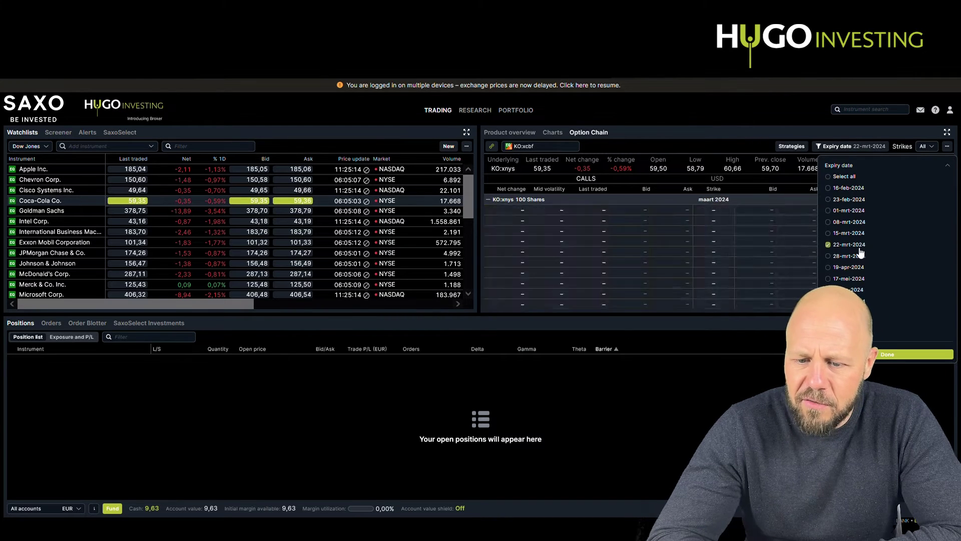
pyautogui.click(871, 355)
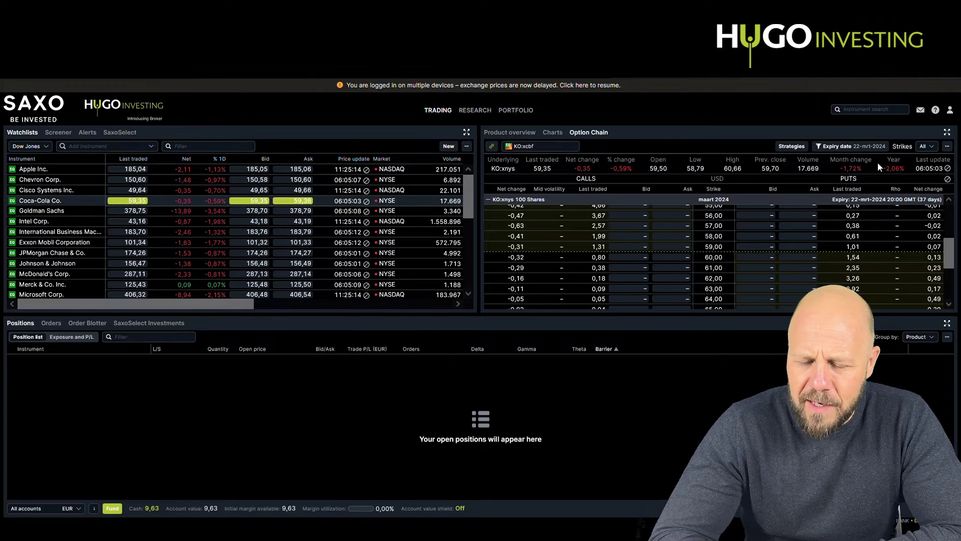
# Step: Review the trade ticket for selling the Coca-Cola March 2024 60 call, including its warnings and cost details, and close it without ordering
pyautogui.click(641, 261)
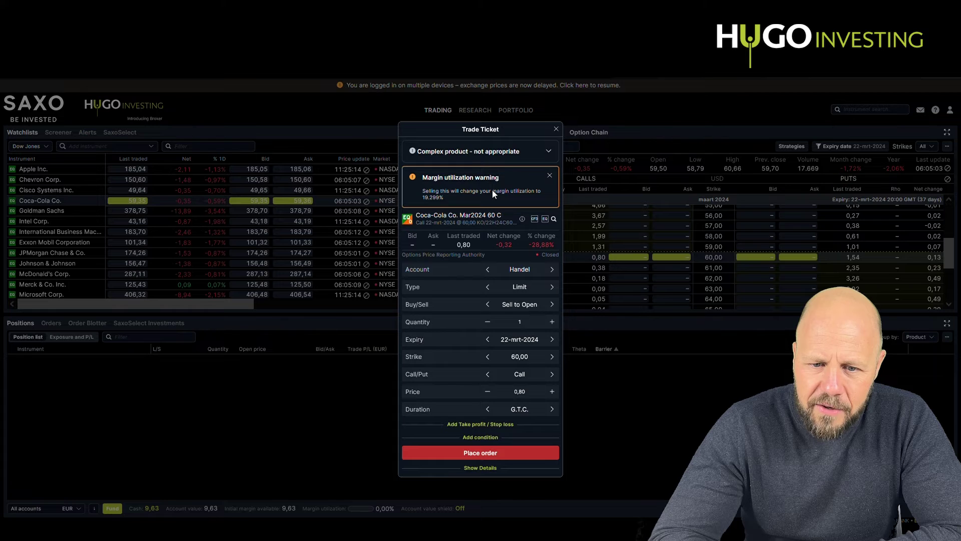
pyautogui.click(517, 153)
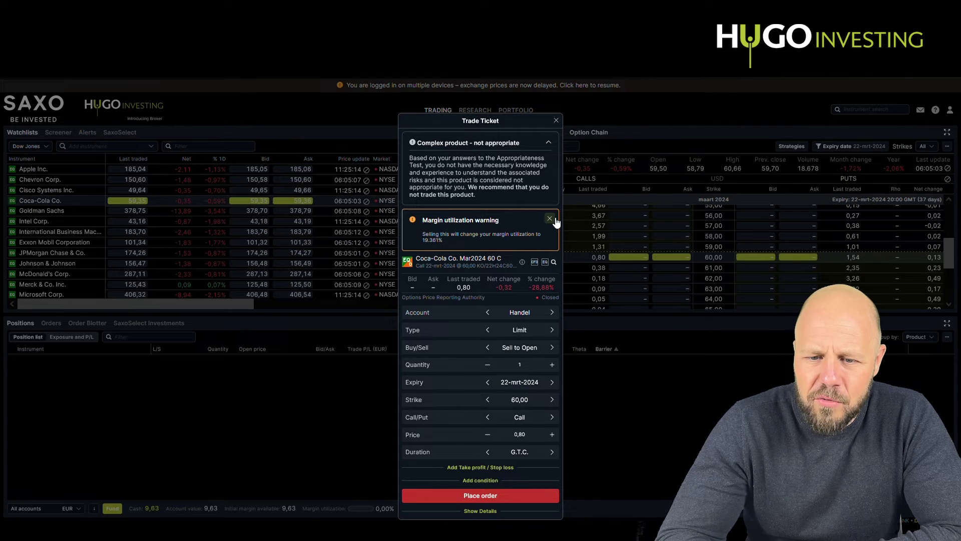
pyautogui.click(551, 219)
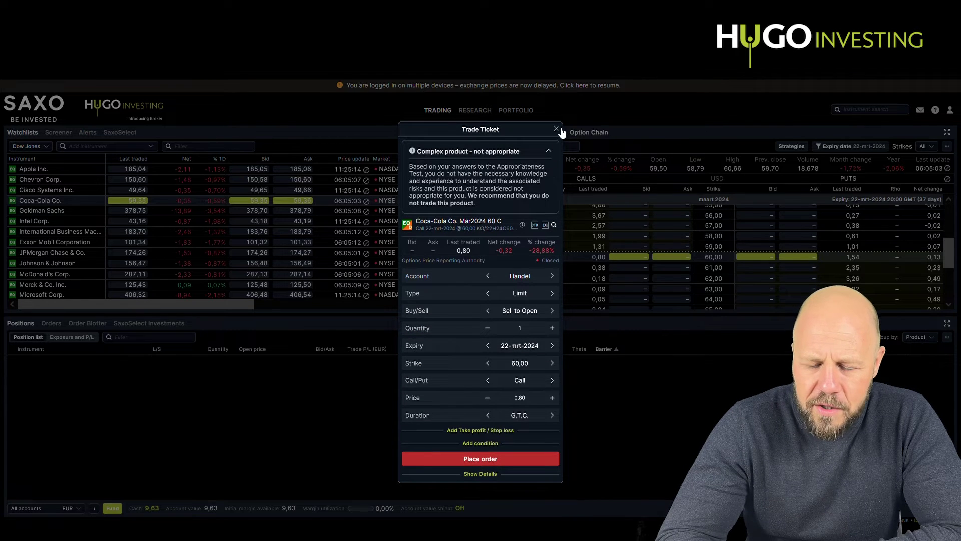
pyautogui.click(488, 474)
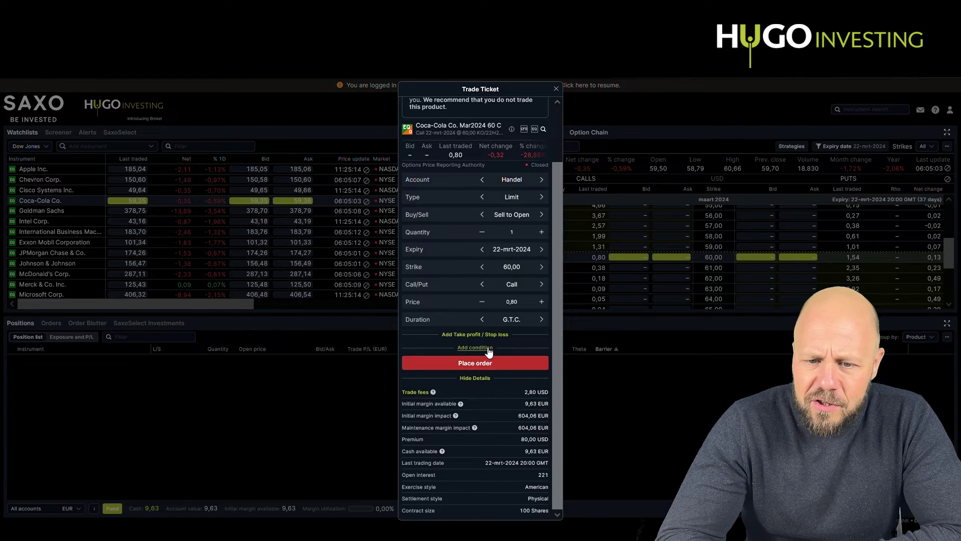
pyautogui.click(557, 90)
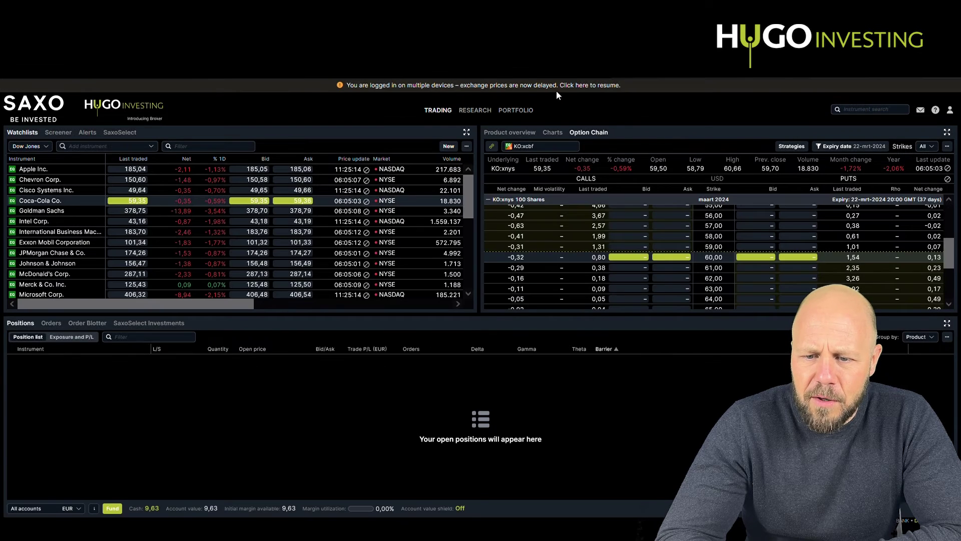
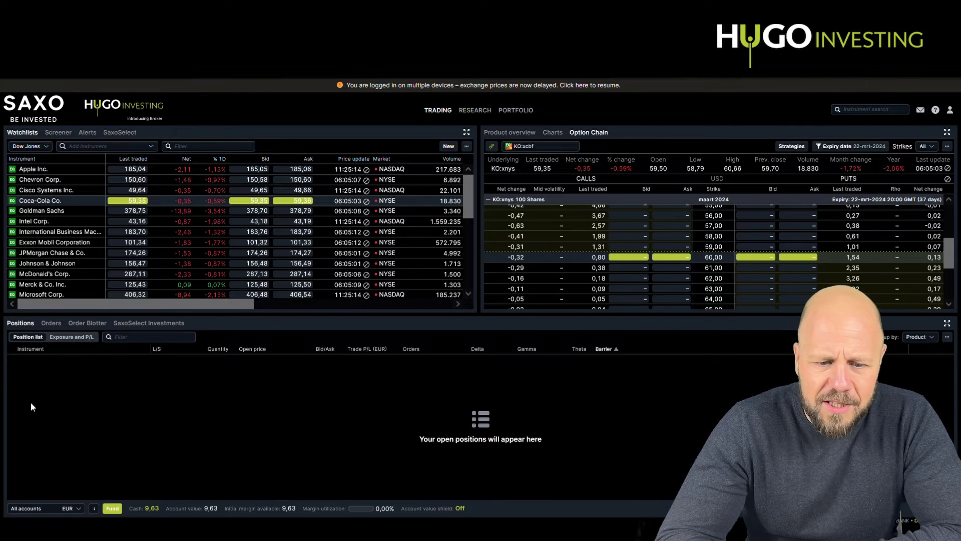
# Step: Look at the positions overview and the list of accounts that can be selected, without changing the account
pyautogui.click(131, 338)
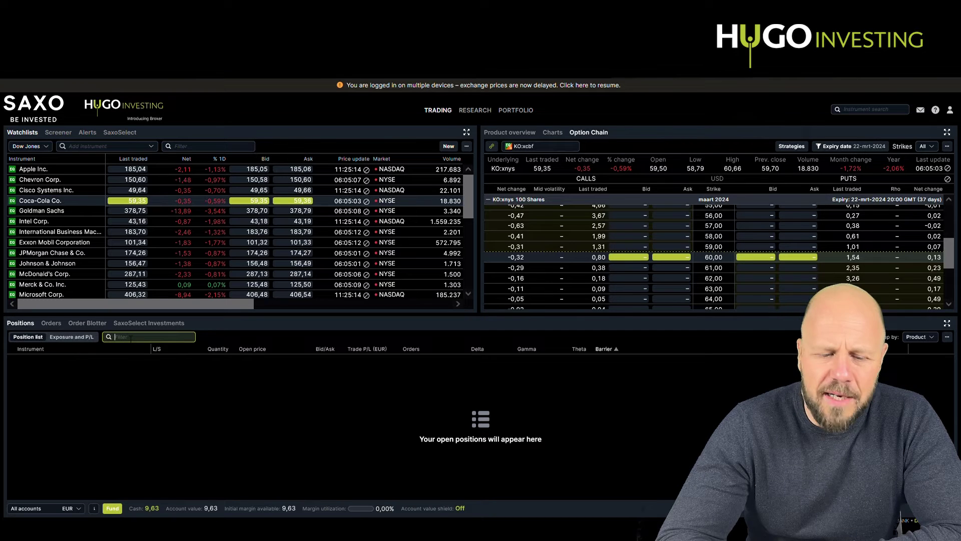
pyautogui.click(80, 509)
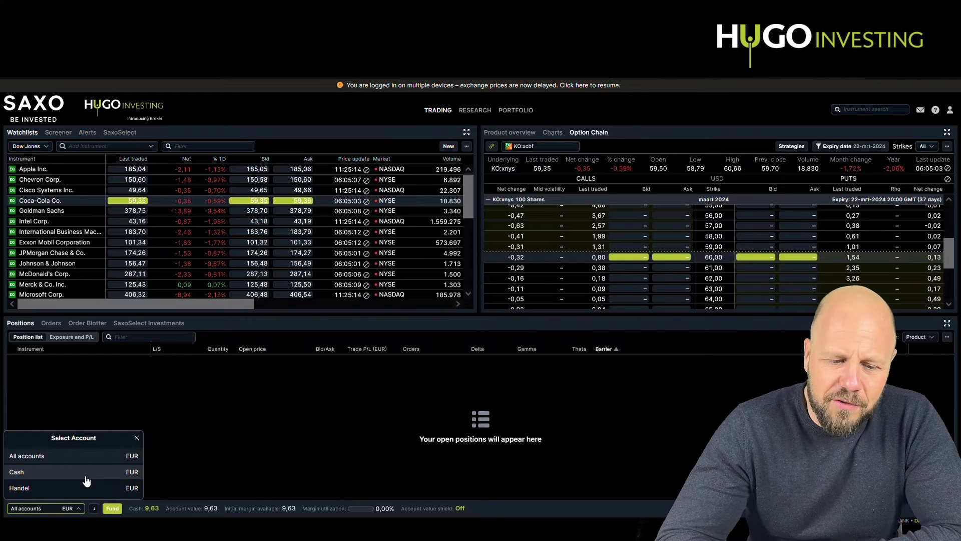
pyautogui.click(214, 409)
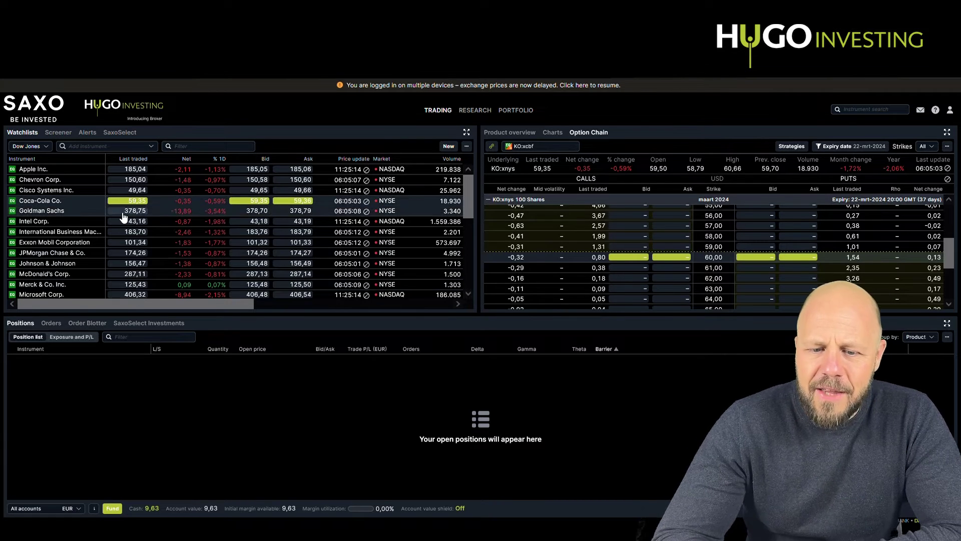
# Step: Show the screener maximized and filter it to ETFs with the asset class Equity
pyautogui.click(468, 134)
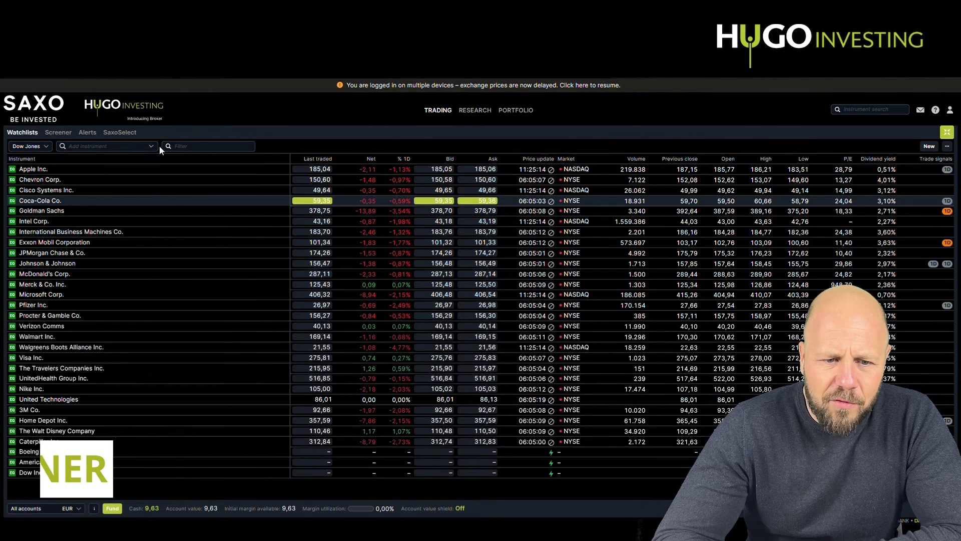
pyautogui.click(71, 135)
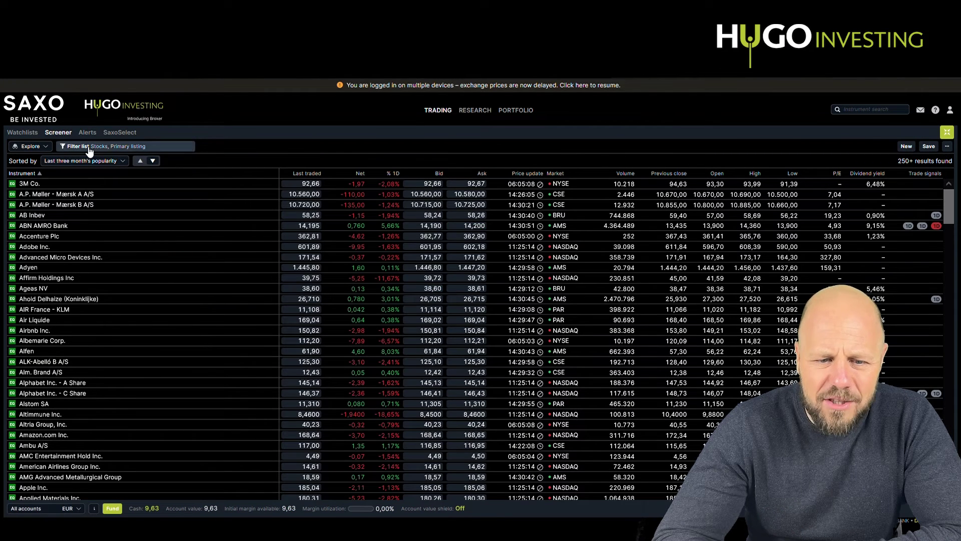
pyautogui.click(89, 149)
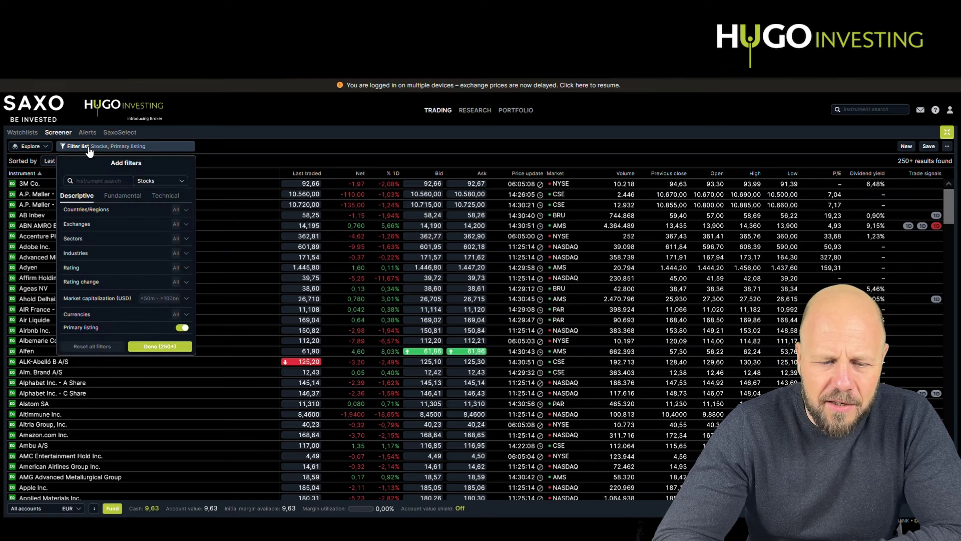
pyautogui.click(151, 183)
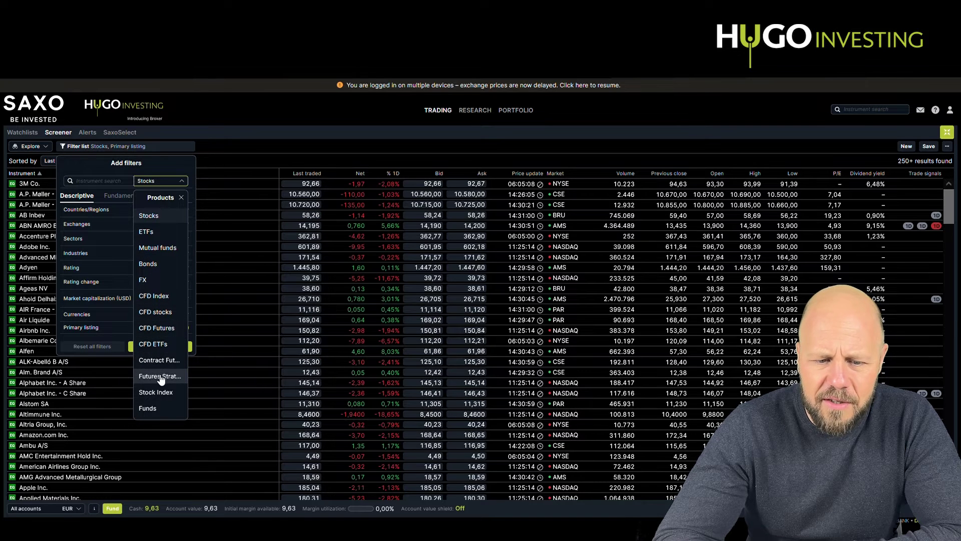
pyautogui.click(168, 231)
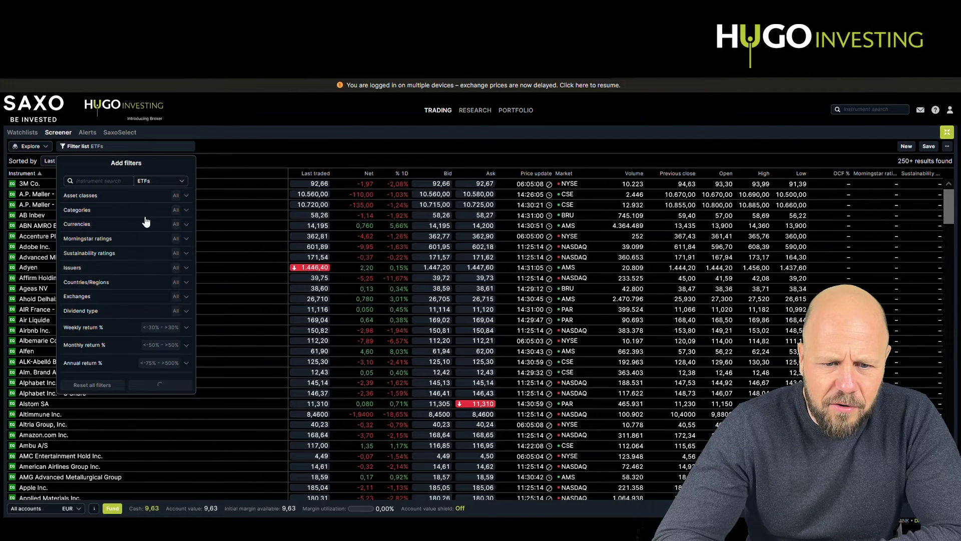
pyautogui.click(186, 196)
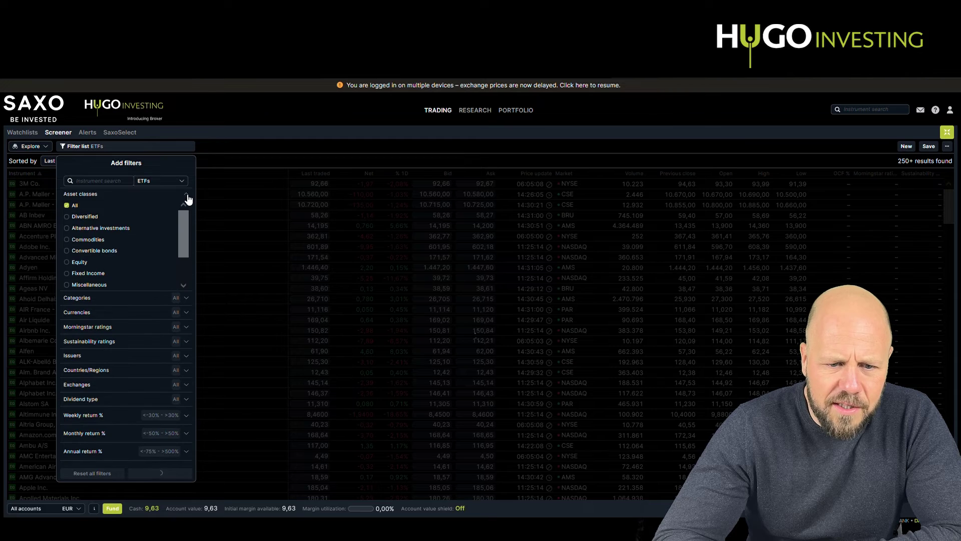
pyautogui.click(82, 262)
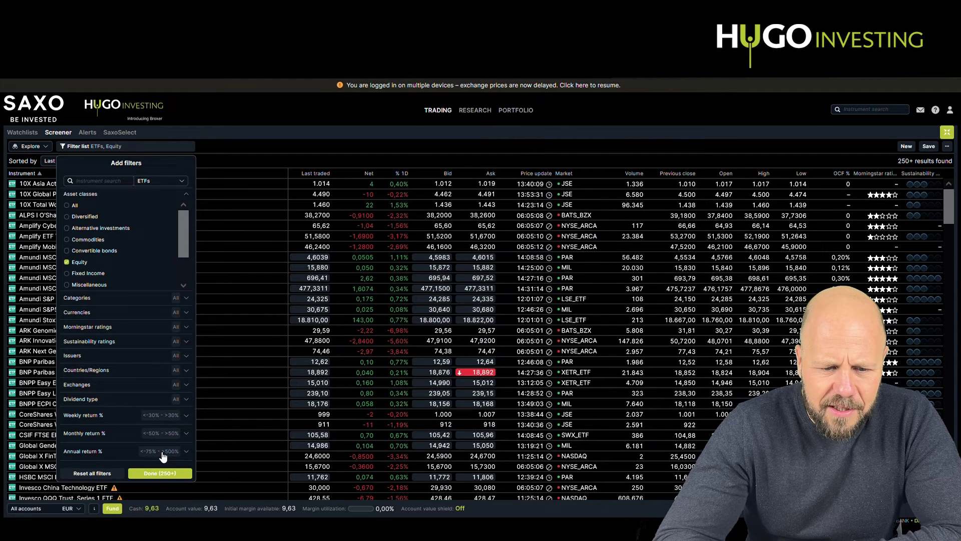
# Step: Set the minimum of the ETF screener's annual return filter to 30%
pyautogui.click(162, 454)
pyautogui.moveTo(74, 396); pyautogui.dragTo(131, 402)
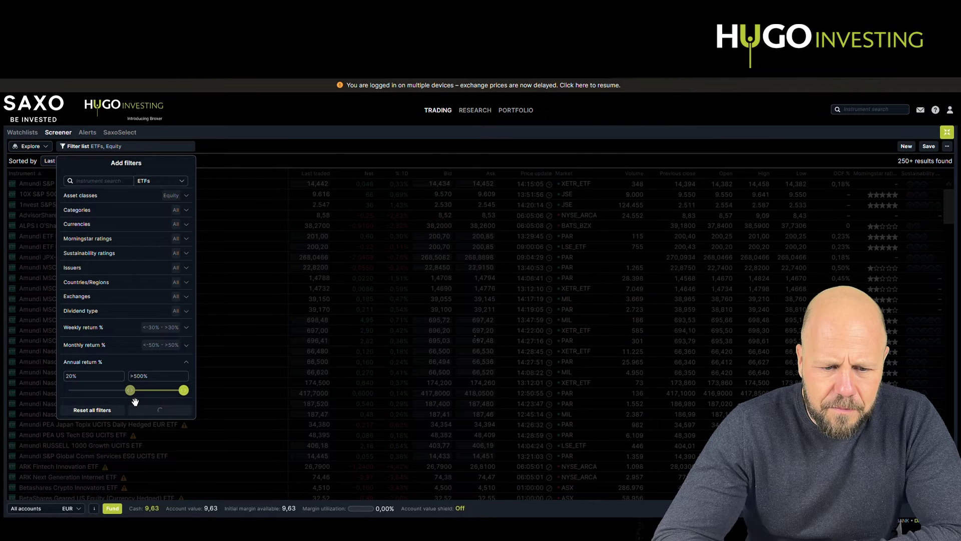
pyautogui.press('Left')
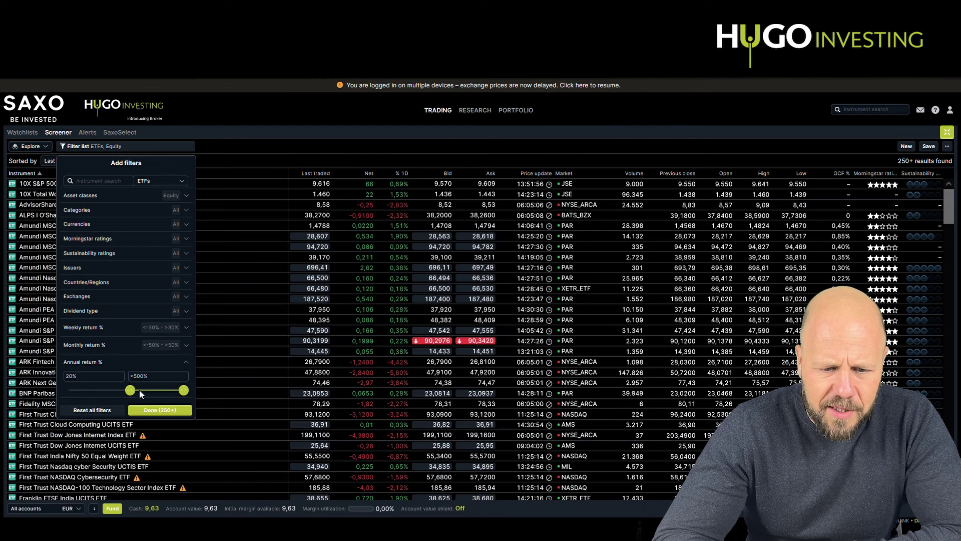
pyautogui.click(142, 392)
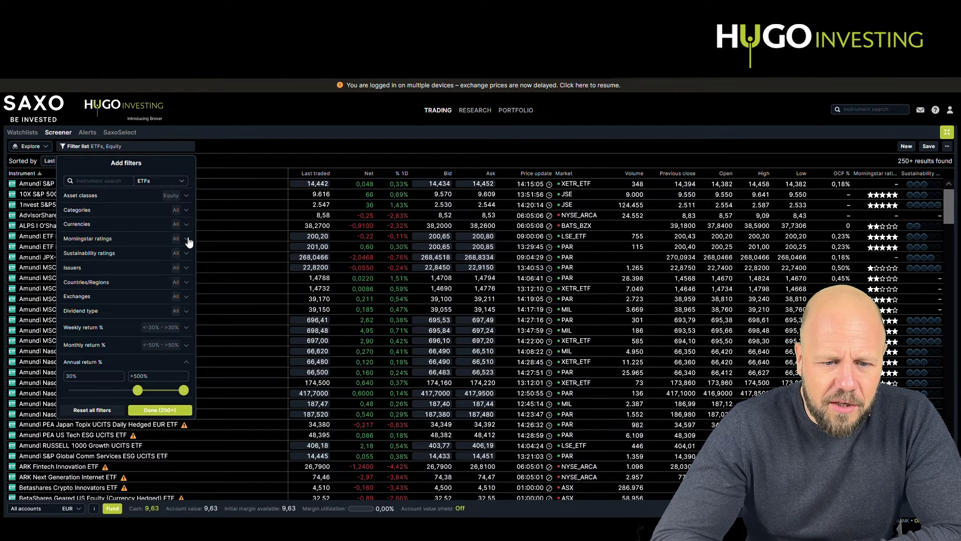
# Step: Restrict the ETF screener to five-star Morningstar ratings and the EUR currency, and apply the filters
pyautogui.click(187, 239)
pyautogui.click(99, 262)
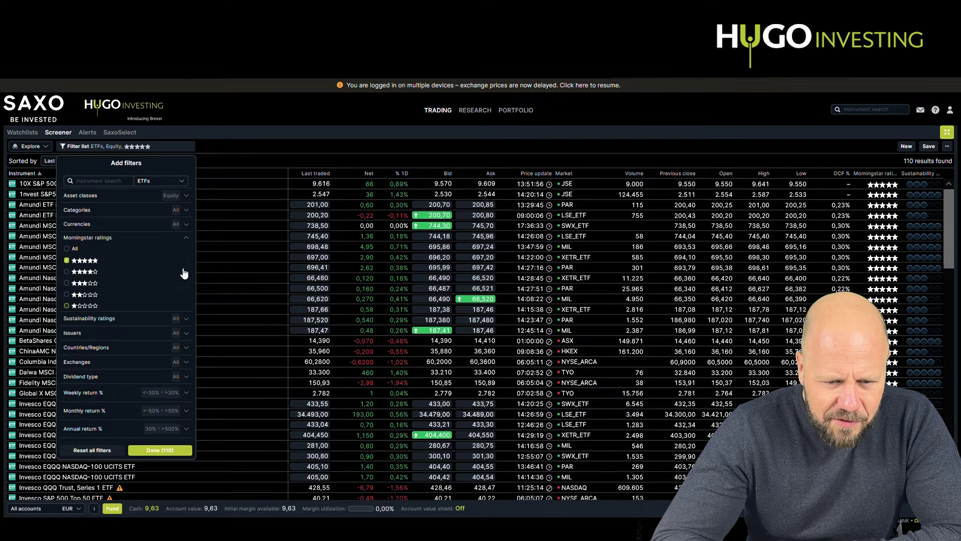
pyautogui.click(189, 225)
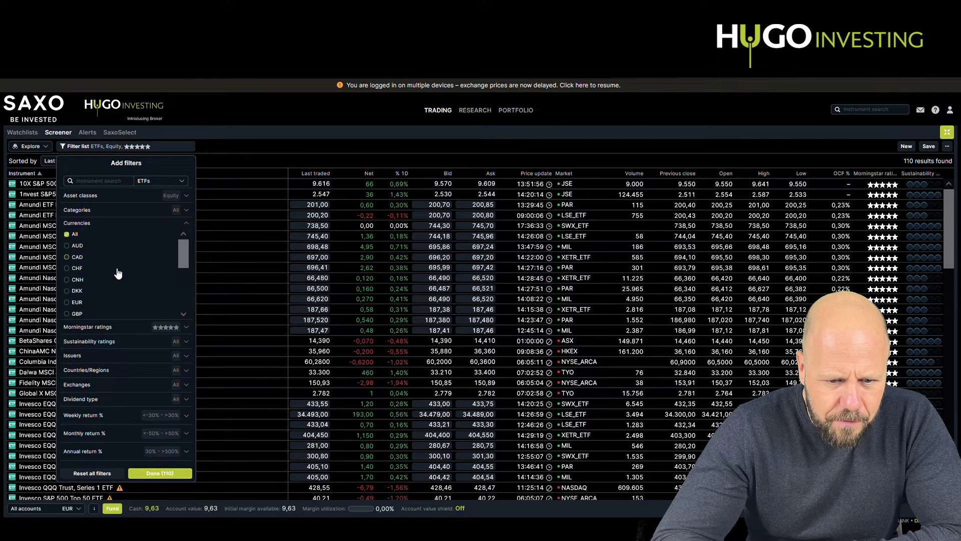
pyautogui.click(77, 303)
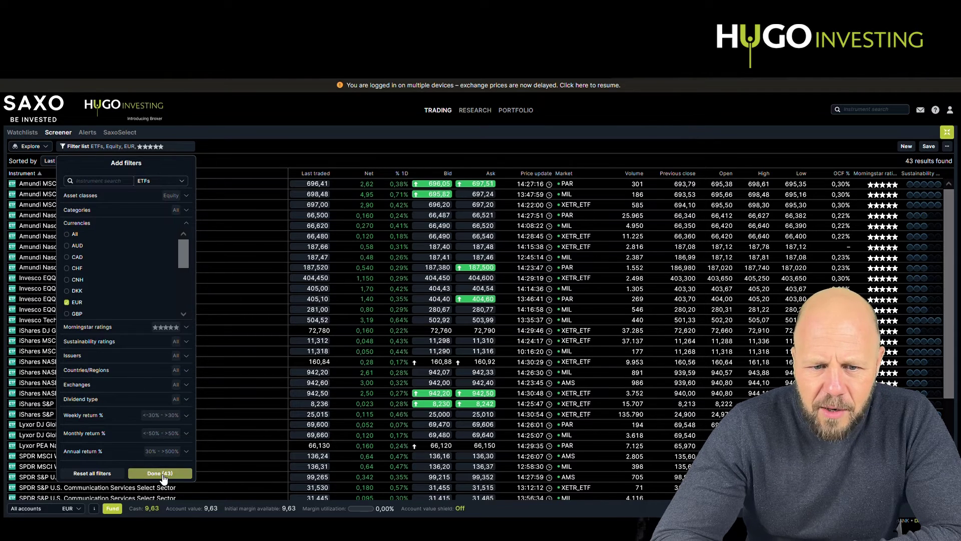
pyautogui.click(160, 473)
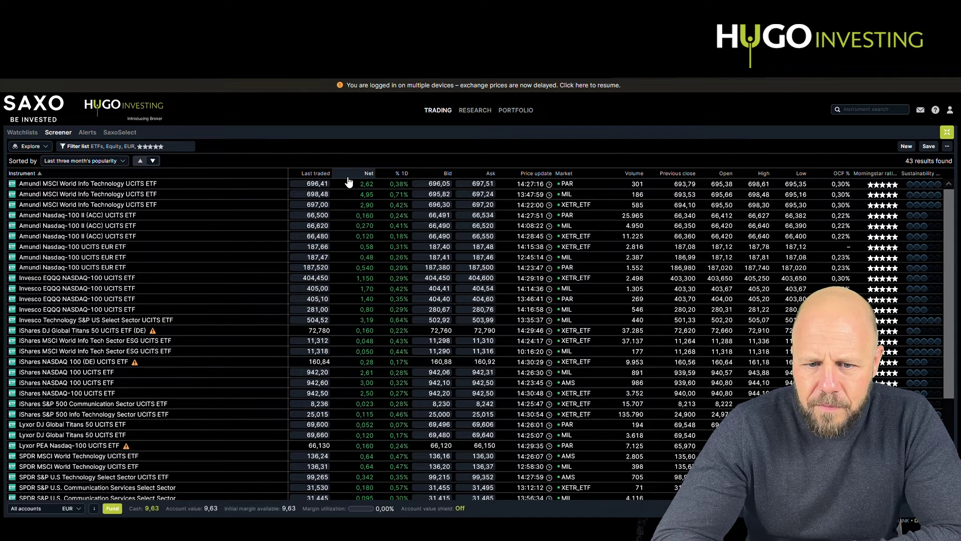
# Step: Add a column with the one-year price change (% 1Y) to the screener results, next to the % 1D column
pyautogui.click(403, 174)
pyautogui.click(433, 232)
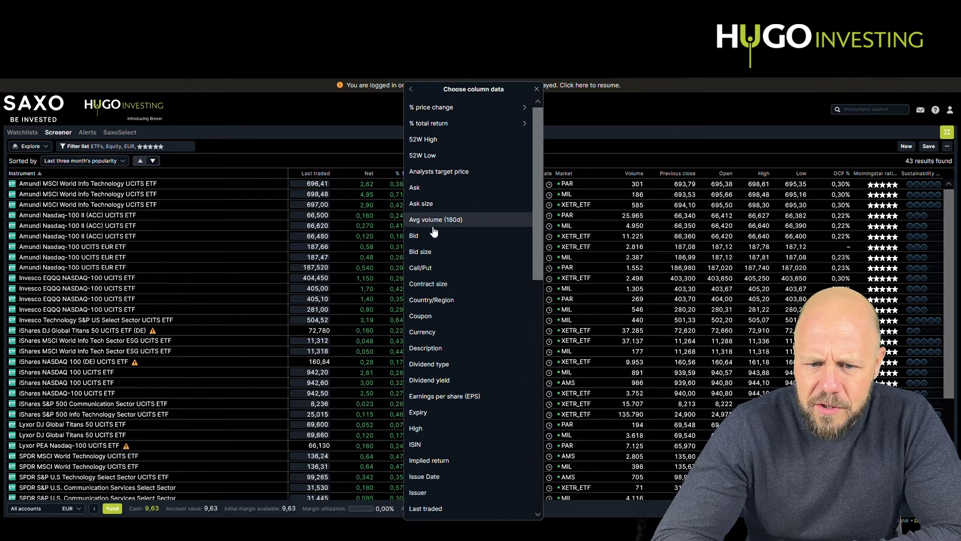
pyautogui.click(455, 111)
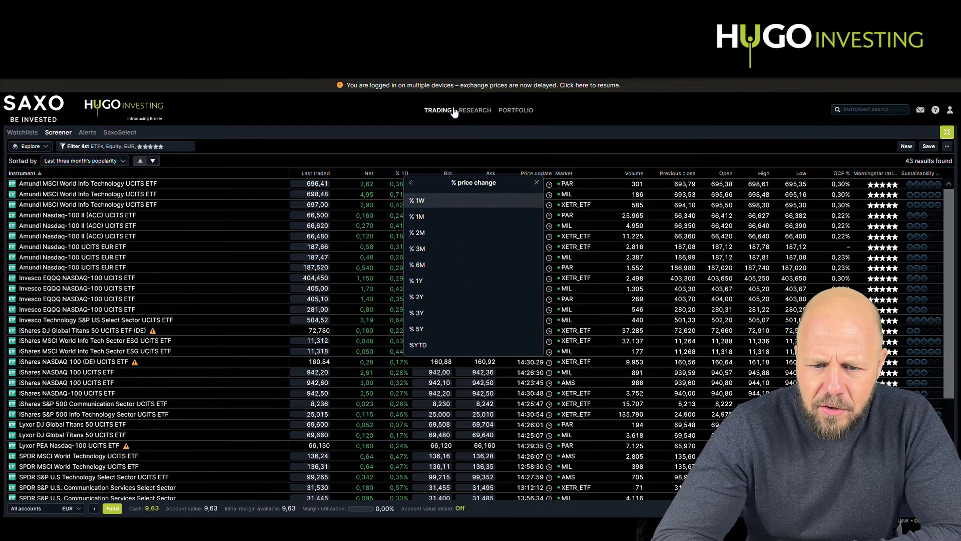
pyautogui.click(426, 281)
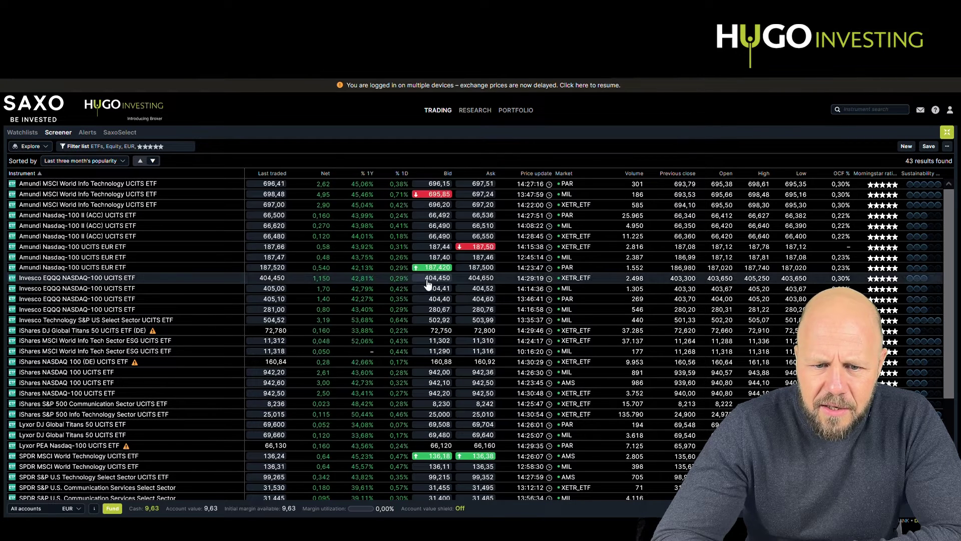
# Step: Sort the ETF screener results by one-year price change, highest first, and restore the screener to its normal size
pyautogui.click(364, 174)
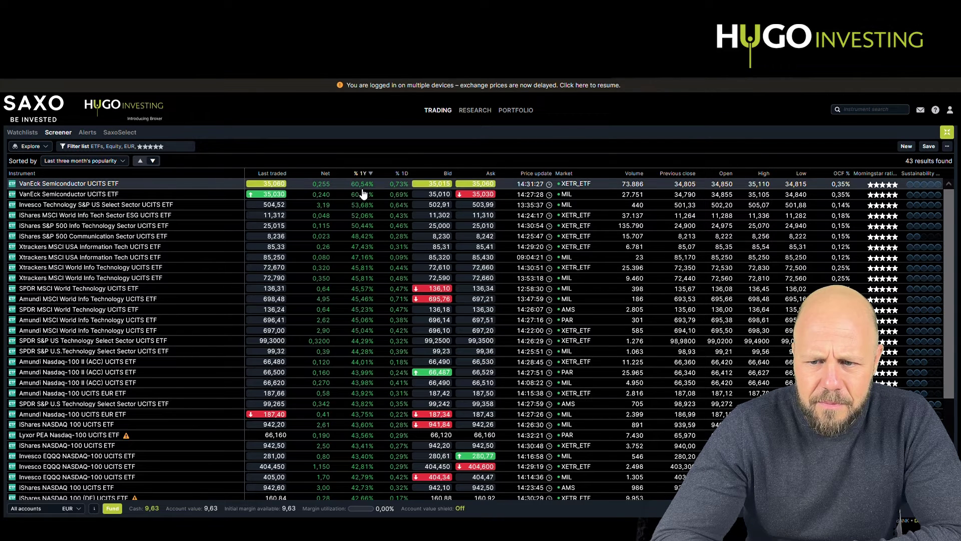
pyautogui.click(948, 133)
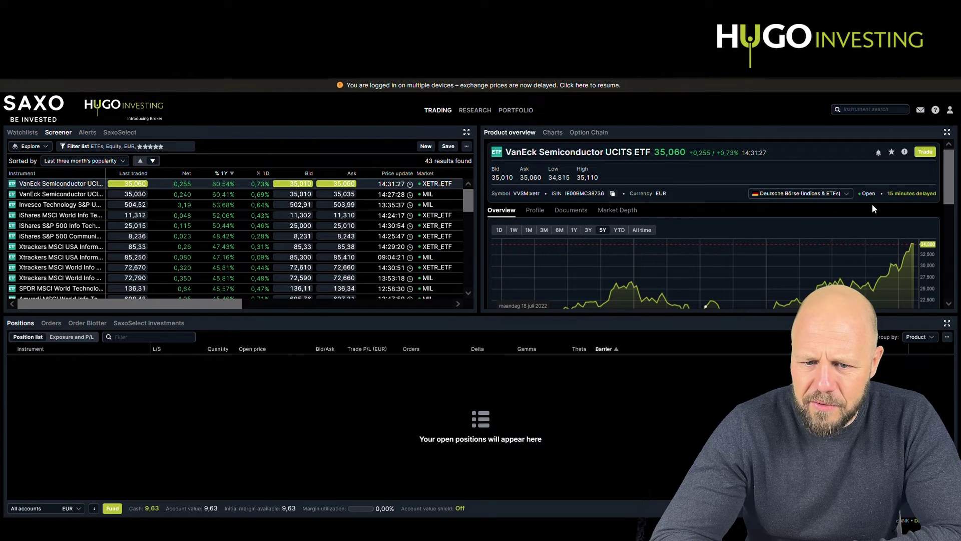
# Step: Review the overview, profile, documents and price chart of the VanEck Semiconductor UCITS ETF
pyautogui.scroll(-5, 872, 205)
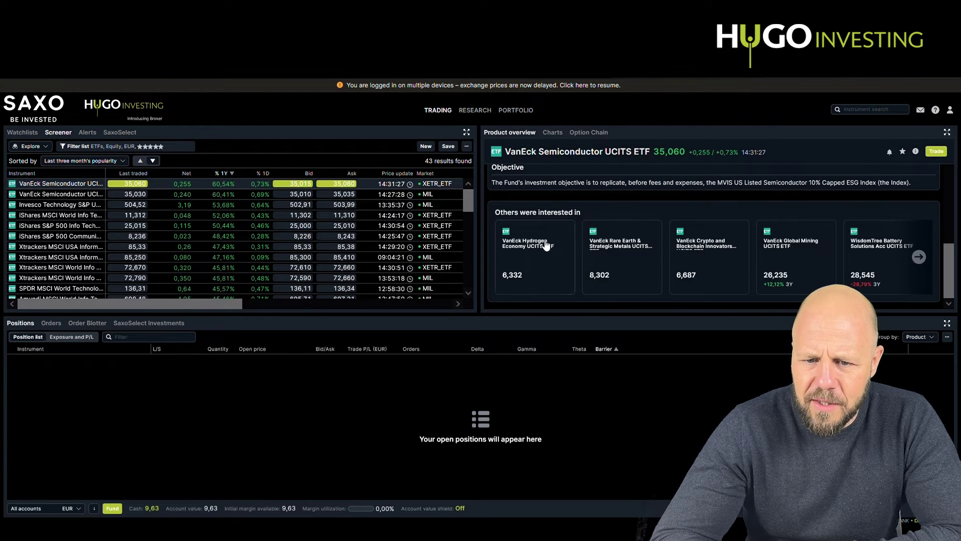
pyautogui.scroll(5, 745, 246)
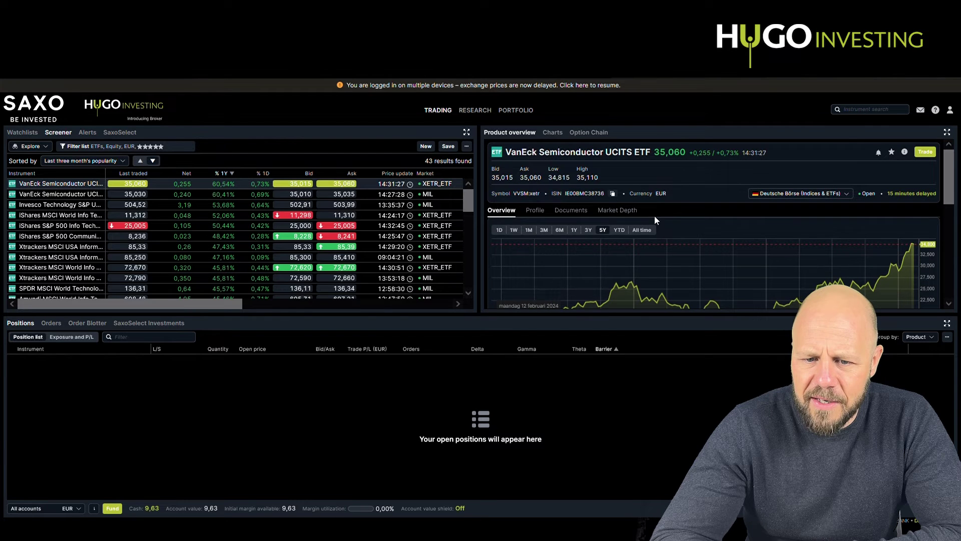
pyautogui.click(535, 210)
pyautogui.scroll(-2, 535, 212)
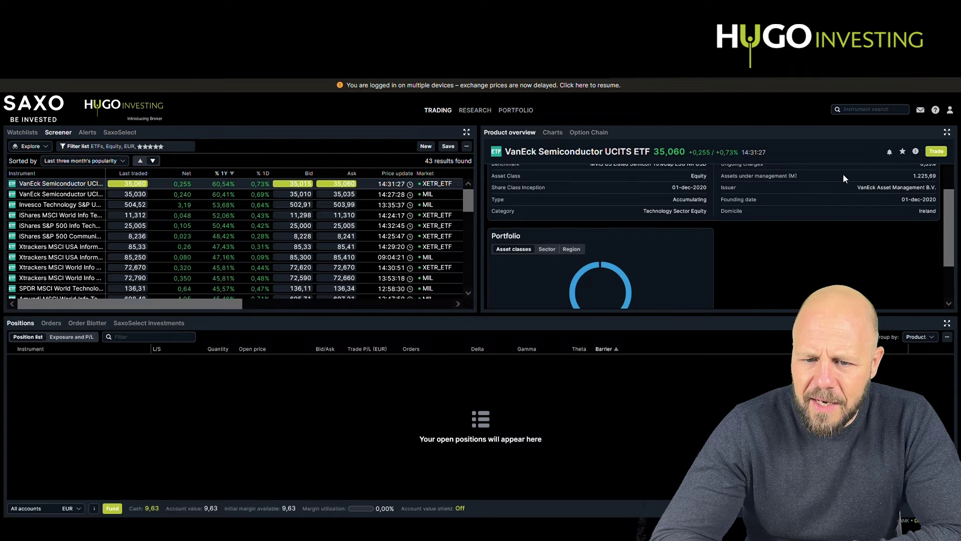
pyautogui.scroll(2, 843, 178)
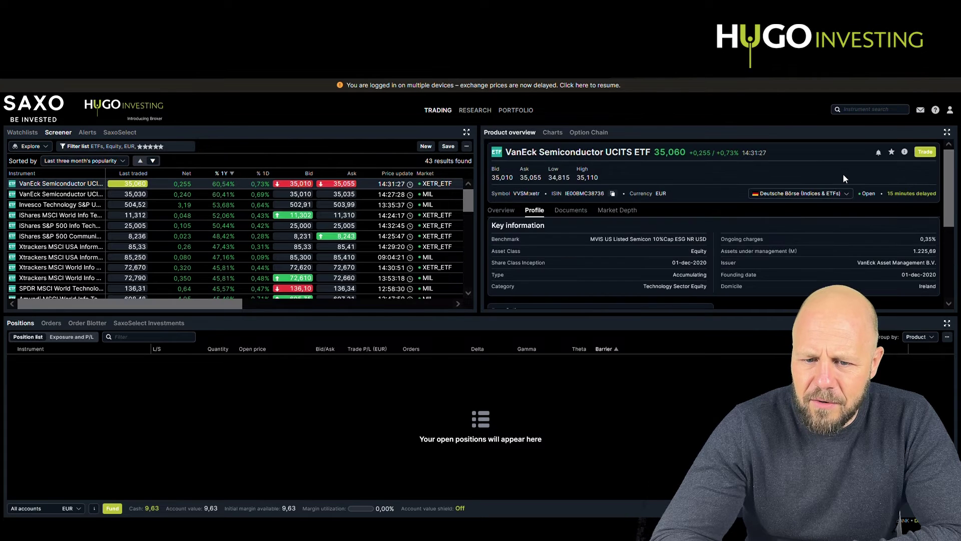
pyautogui.click(575, 215)
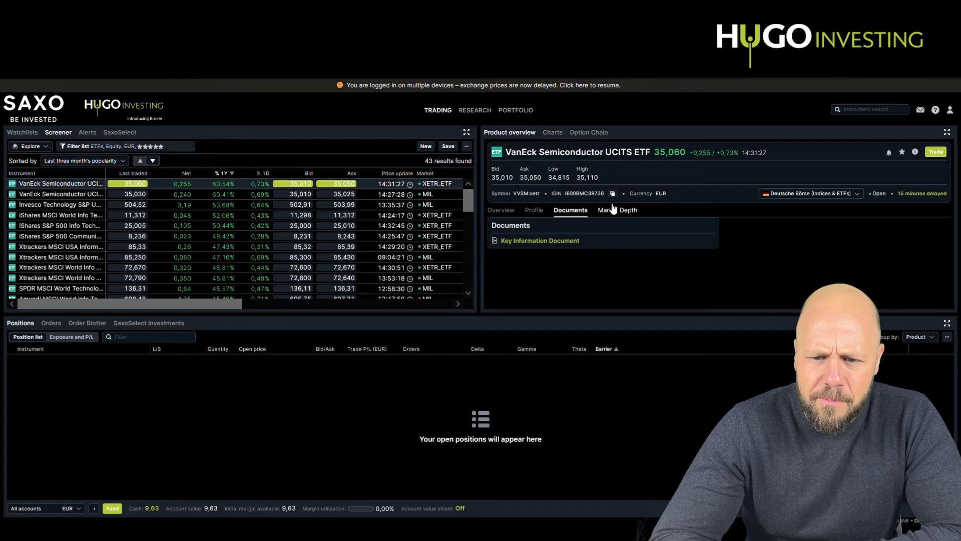
pyautogui.click(561, 135)
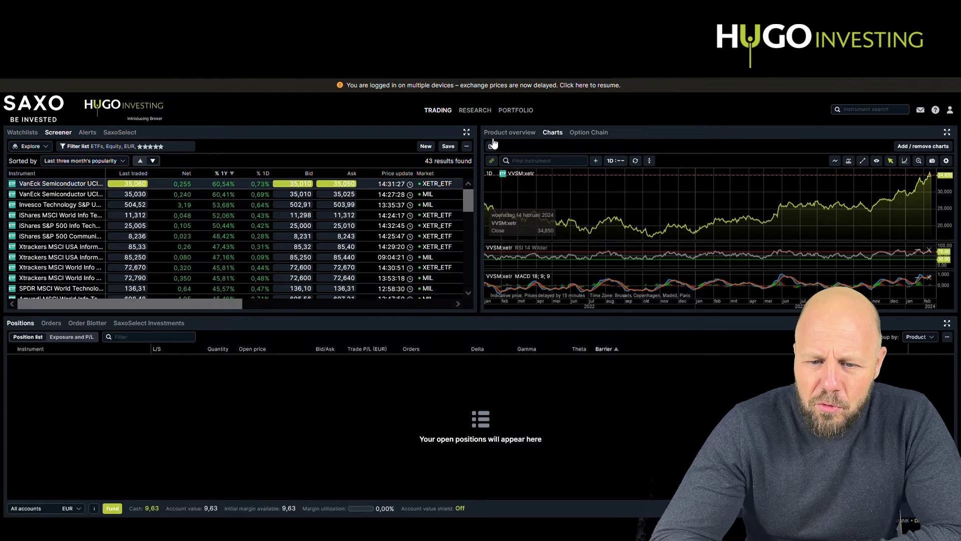
pyautogui.click(492, 161)
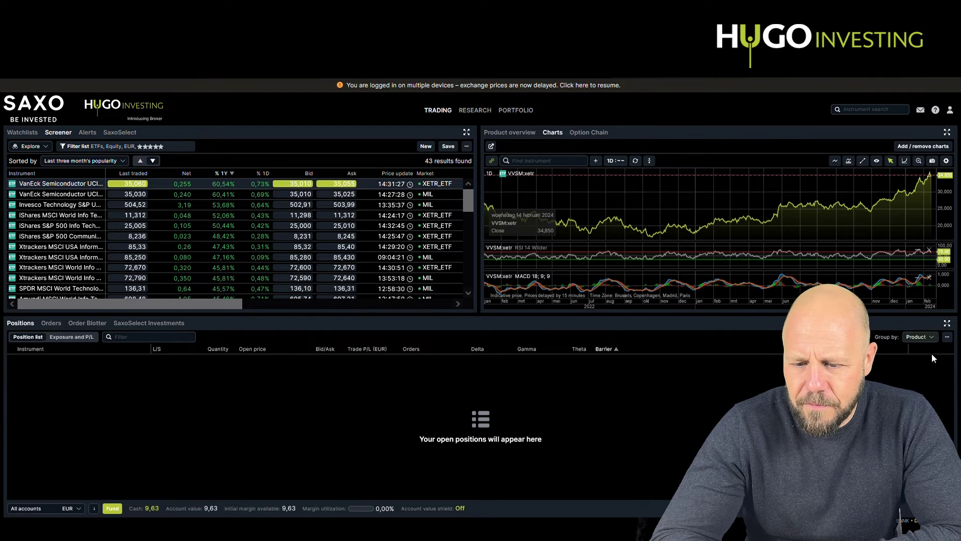
# Step: Open the research section and read through the Hugo, Your Coach page, from stock lending and trading strategies to sustainable investing
pyautogui.click(479, 113)
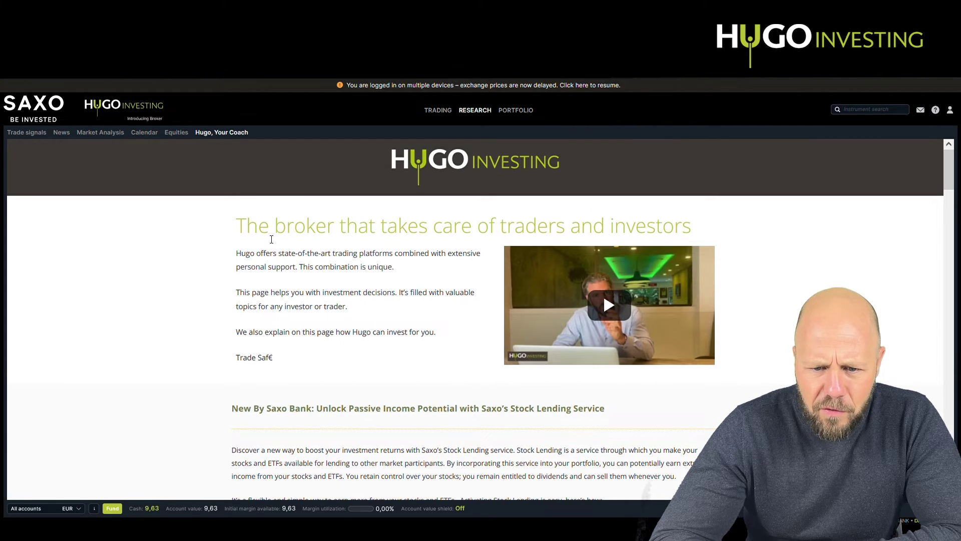
pyautogui.scroll(-3, 316, 288)
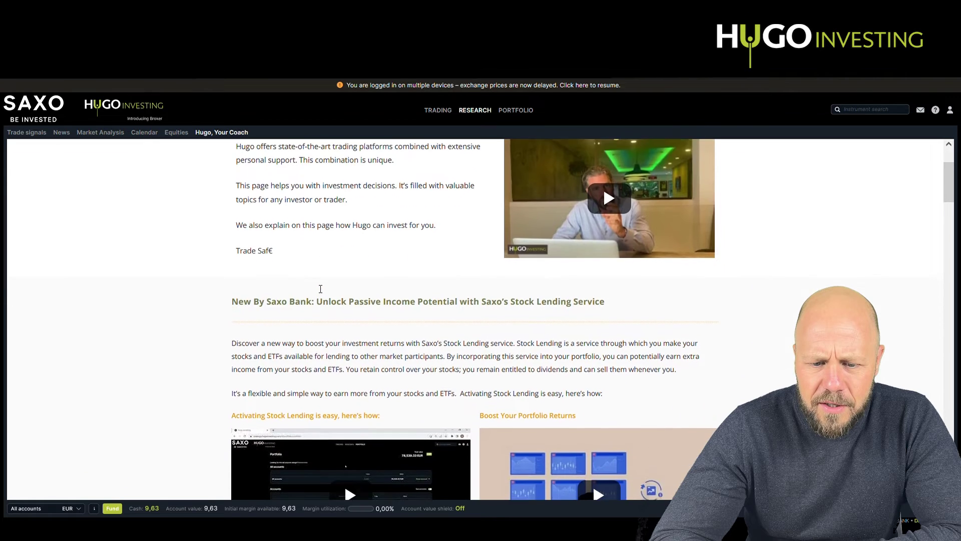
pyautogui.scroll(-2, 315, 289)
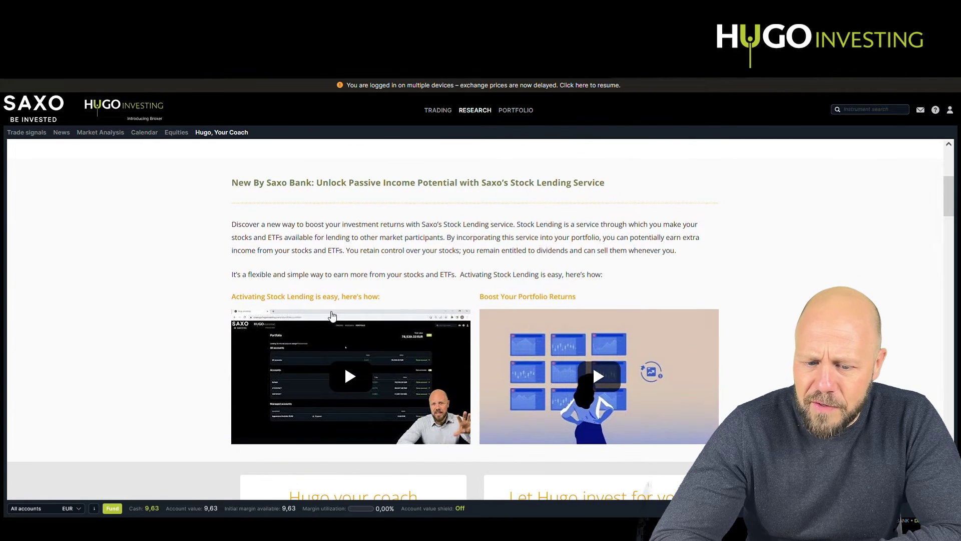
pyautogui.scroll(-3, 584, 271)
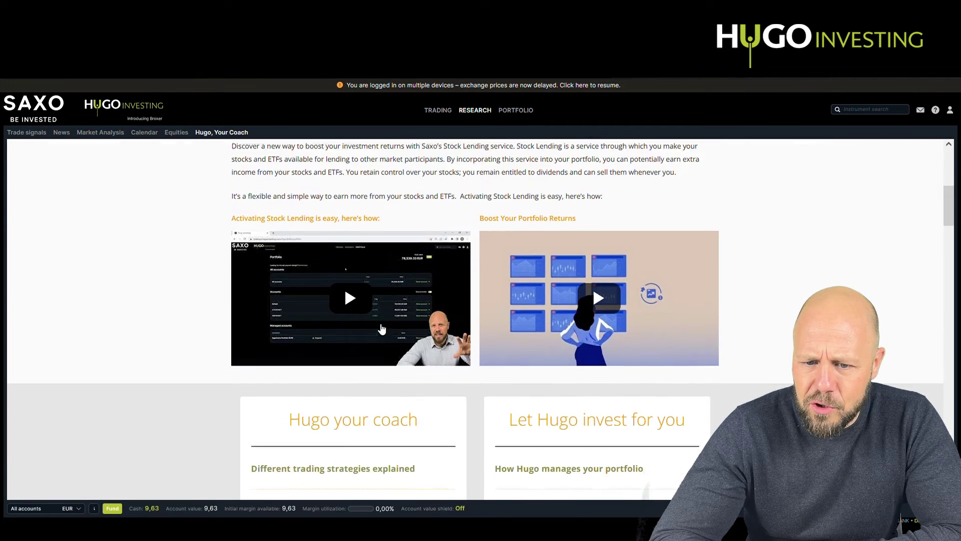
pyautogui.scroll(-4, 583, 272)
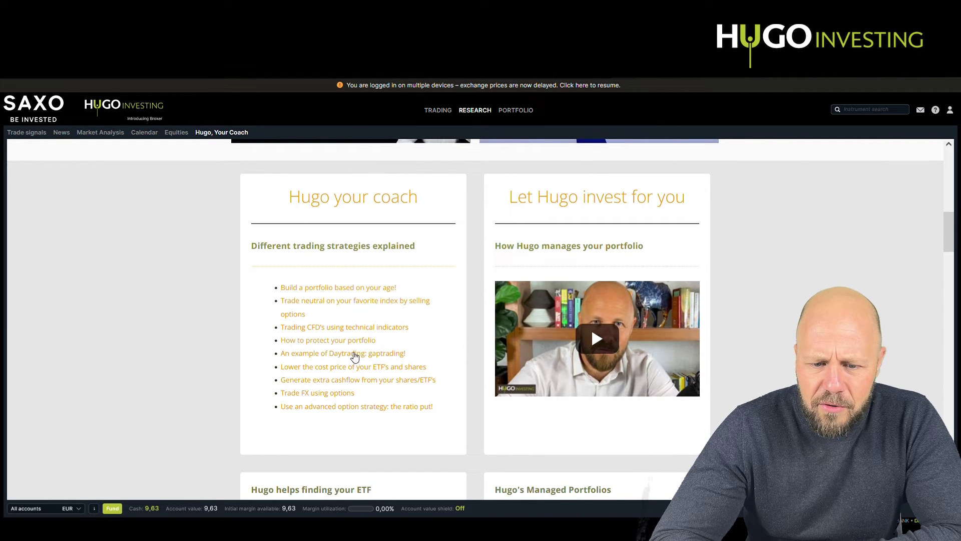
pyautogui.scroll(-1, 359, 336)
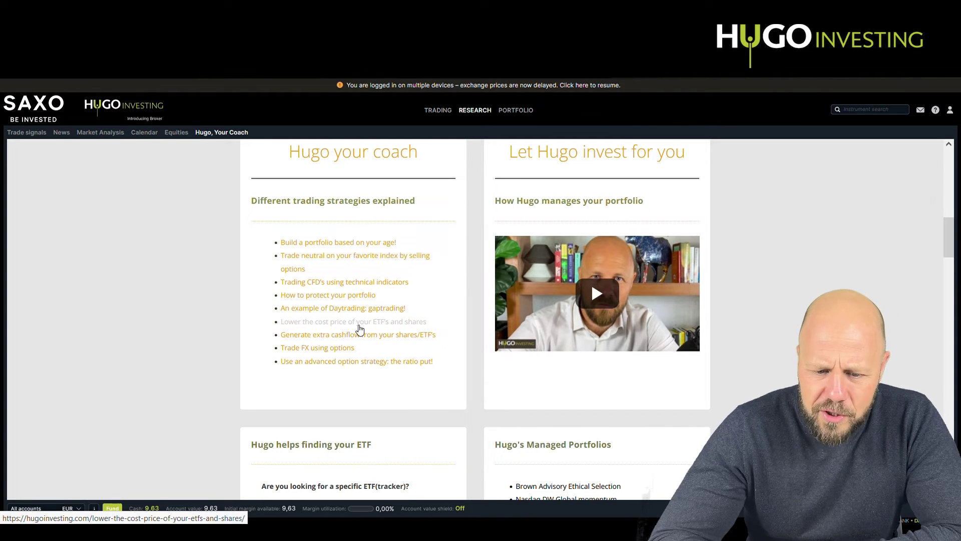
pyautogui.scroll(-12, 359, 328)
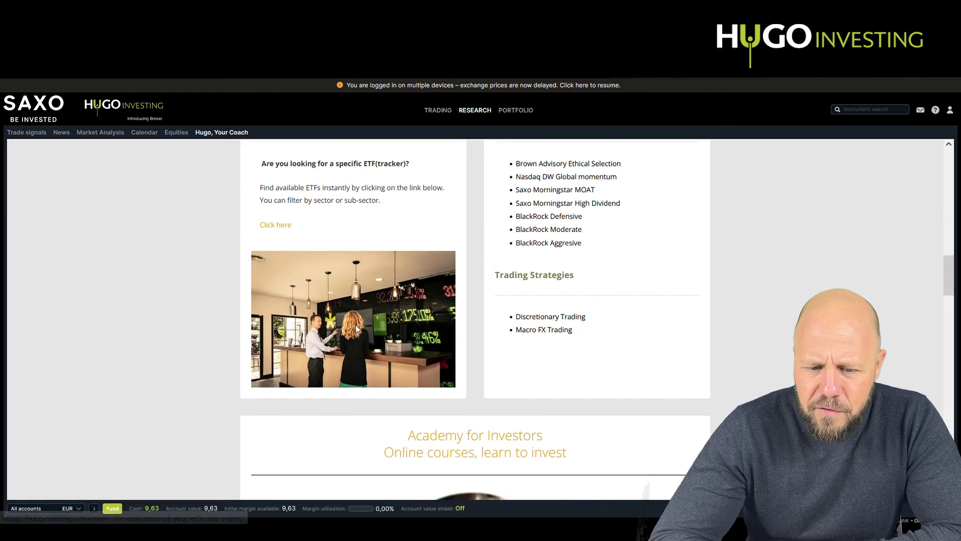
pyautogui.scroll(-9, 357, 328)
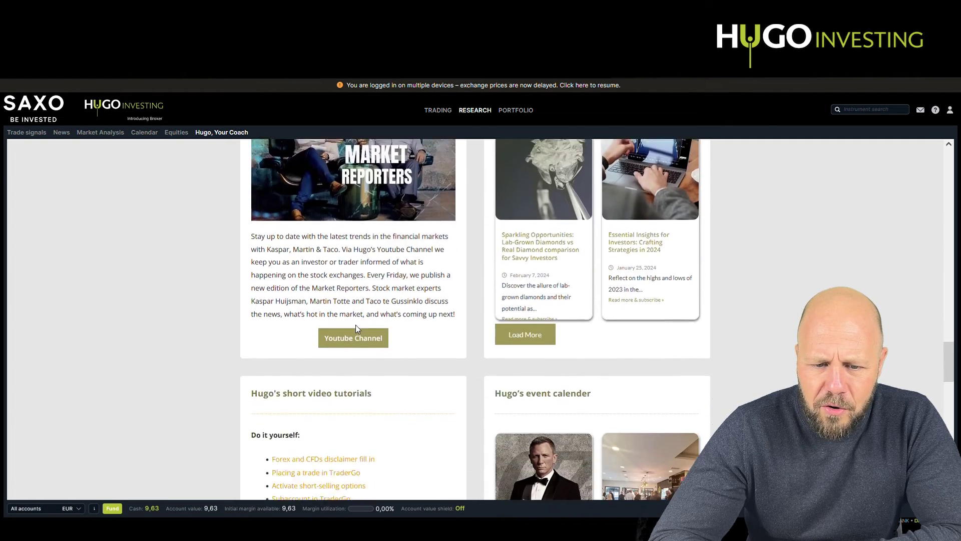
pyautogui.scroll(-2, 357, 329)
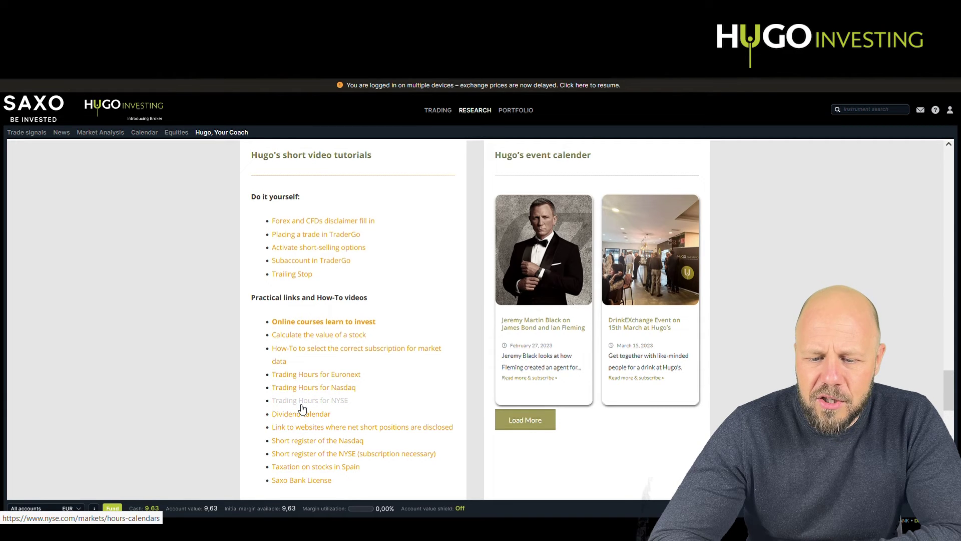
pyautogui.scroll(-15, 303, 409)
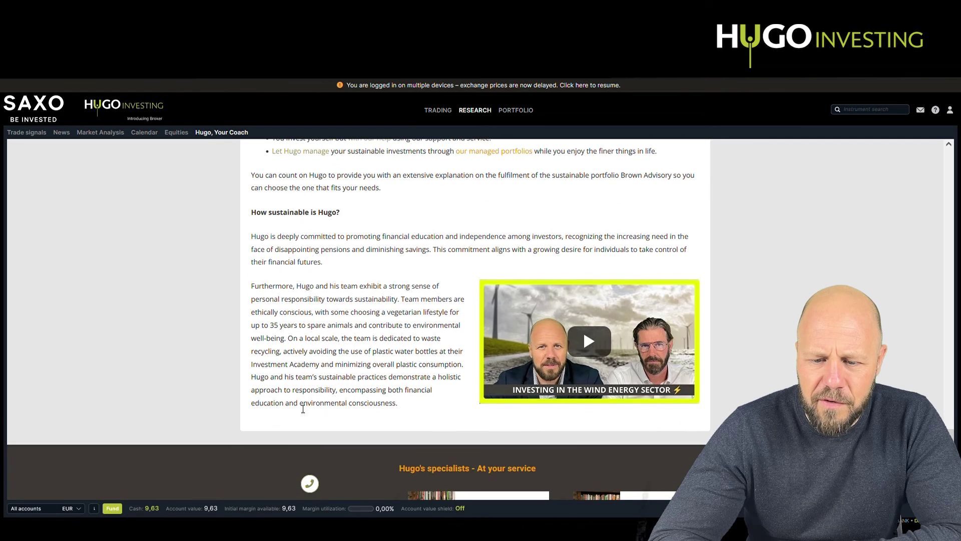
pyautogui.scroll(-2, 302, 408)
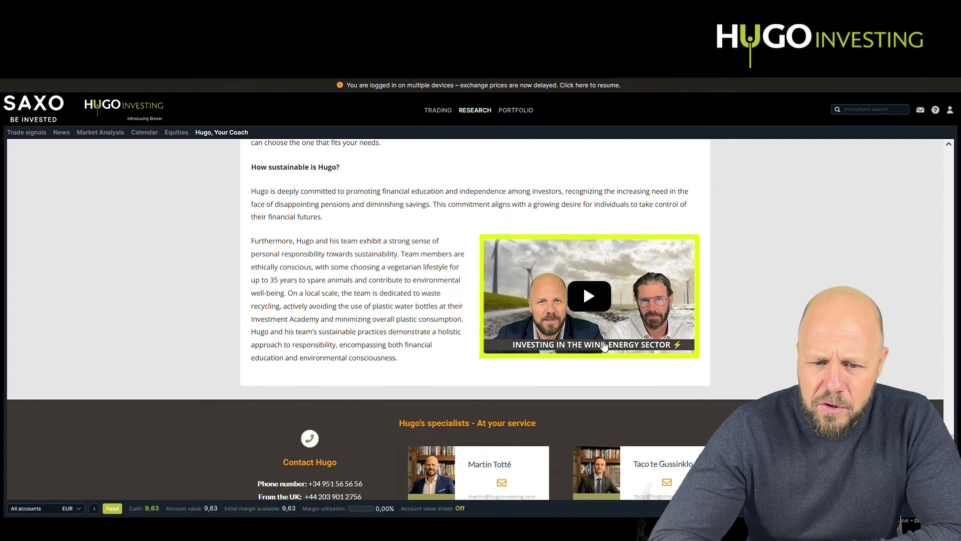
pyautogui.scroll(5, 605, 345)
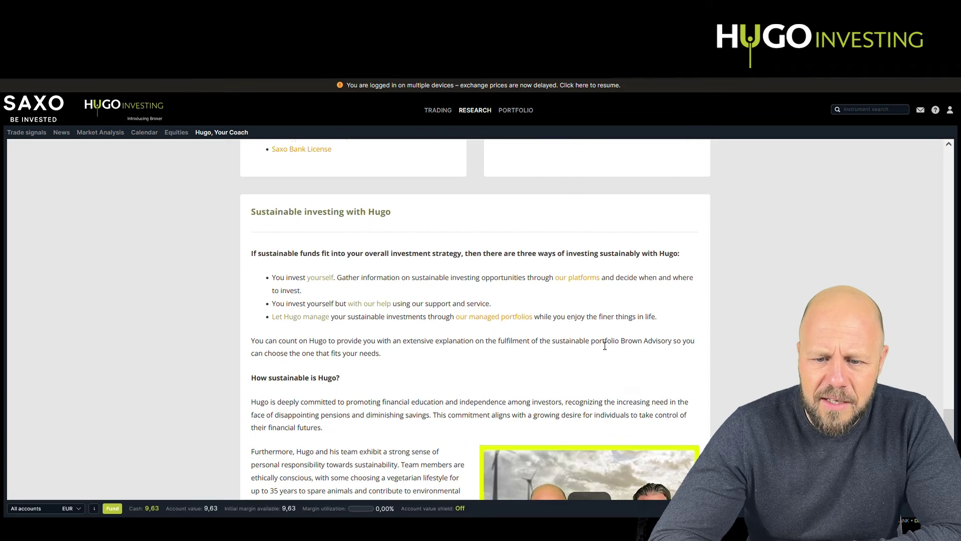
pyautogui.scroll(20, 605, 346)
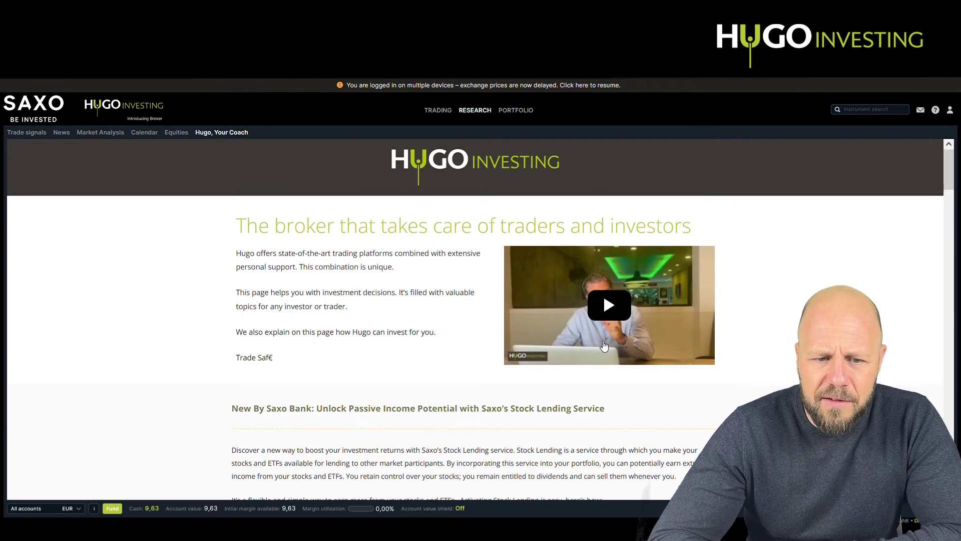
# Step: Look through the trade signals, the news article "Eurozone GDP Flatlines As Estimated" and the market analysis in the research section
pyautogui.click(30, 134)
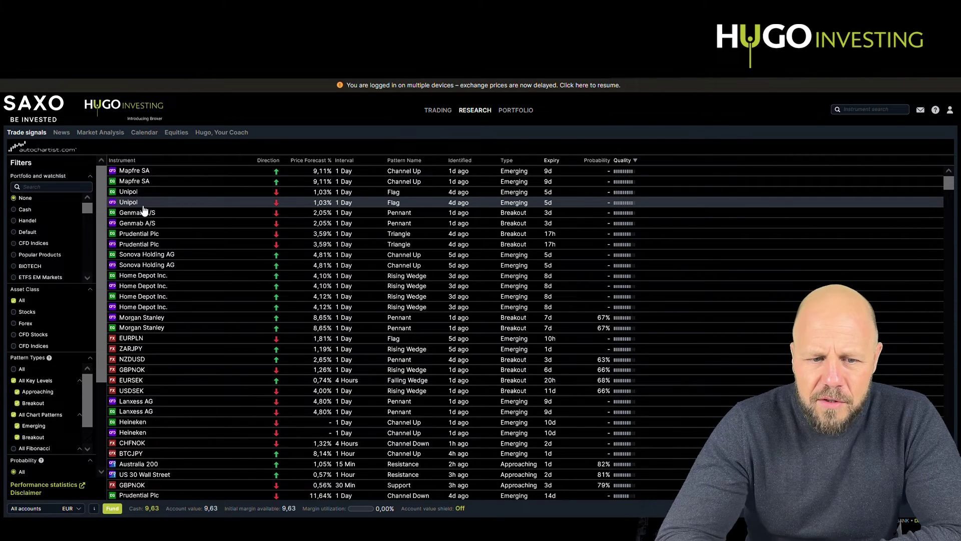
pyautogui.click(67, 134)
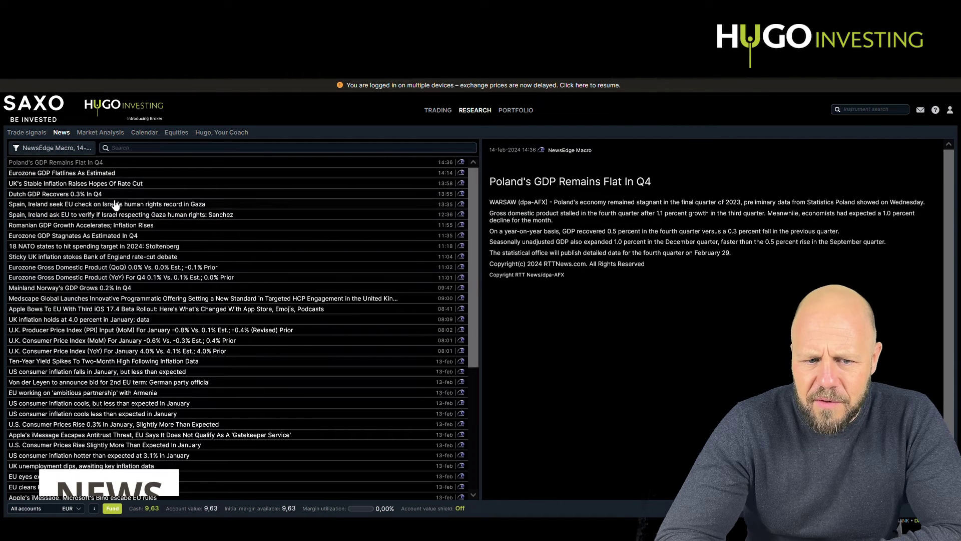
pyautogui.click(97, 175)
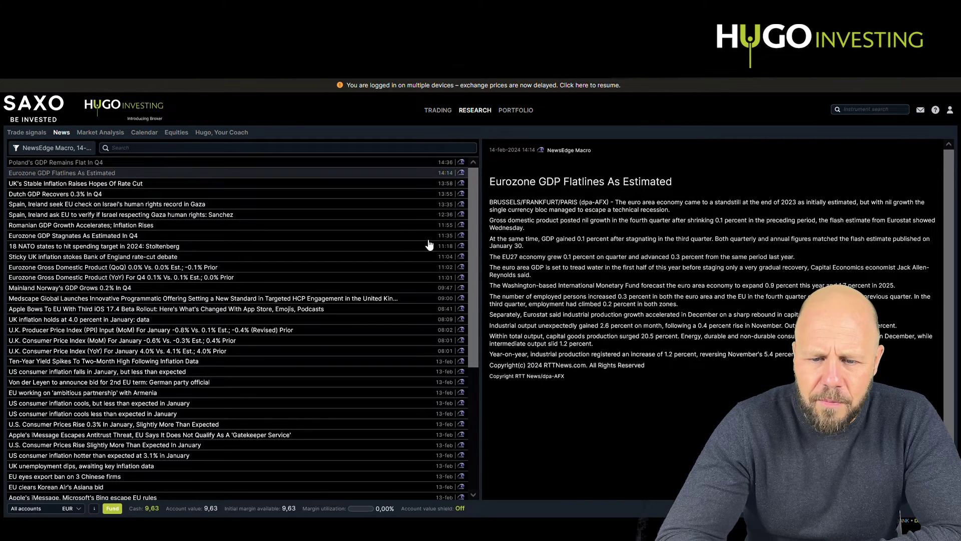
pyautogui.click(103, 133)
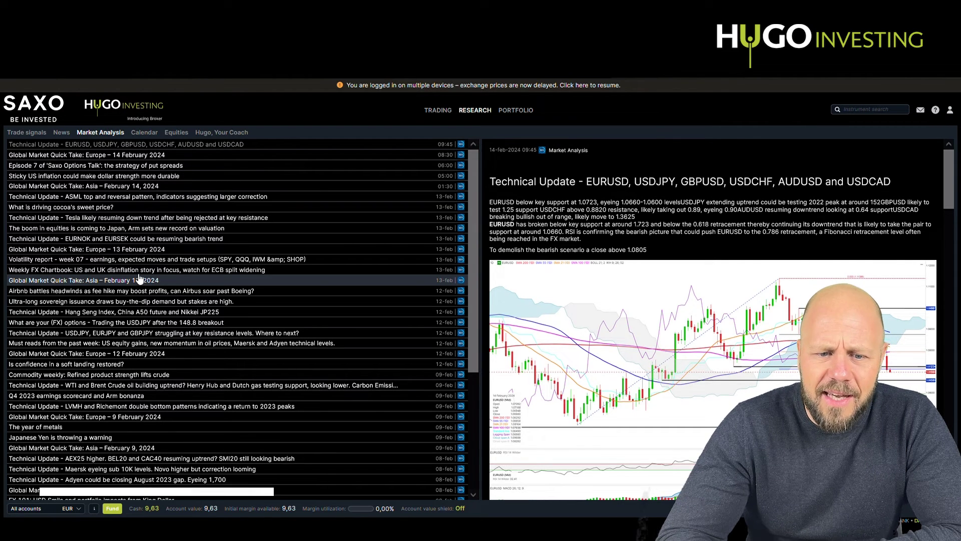
# Step: Examine today's US macro events in the research calendar and look through its country filter
pyautogui.click(144, 132)
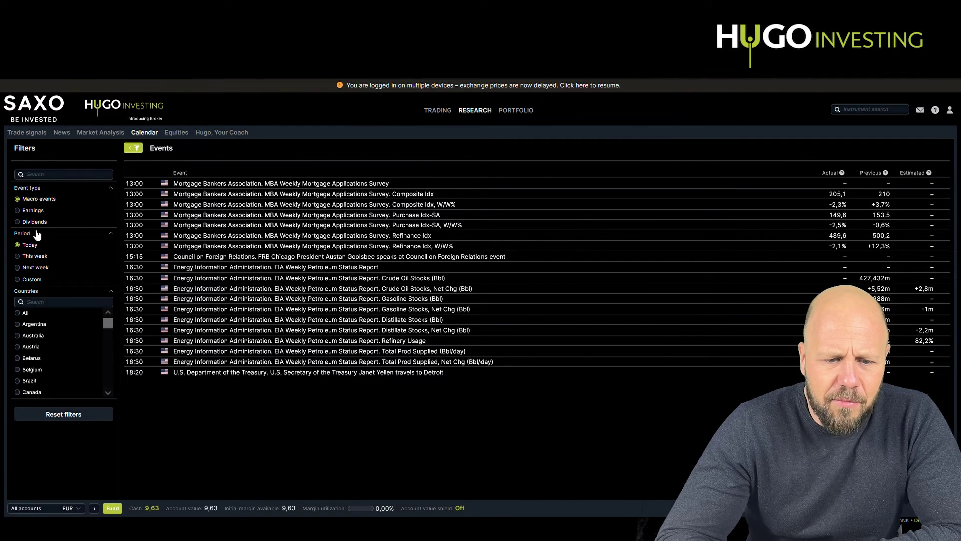
pyautogui.scroll(-10, 33, 356)
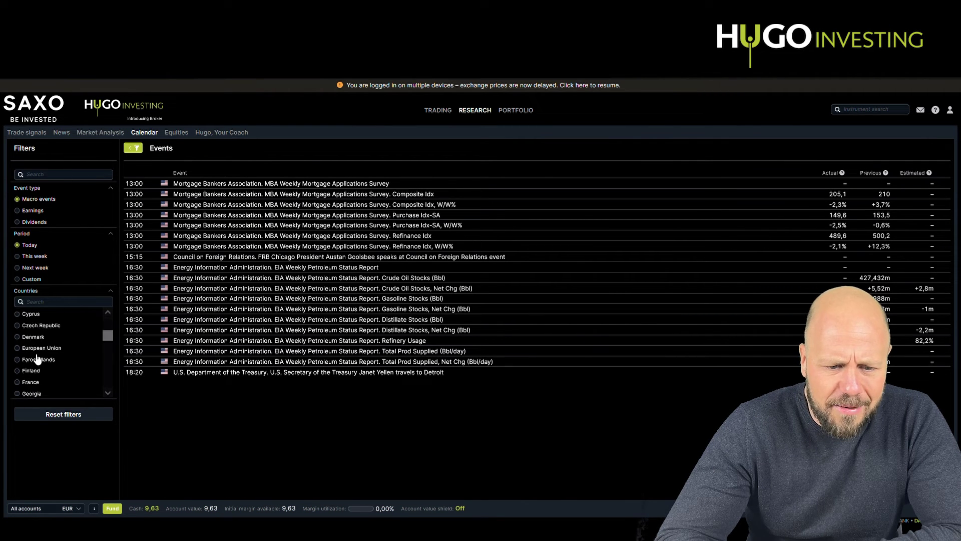
pyautogui.scroll(-5, 37, 359)
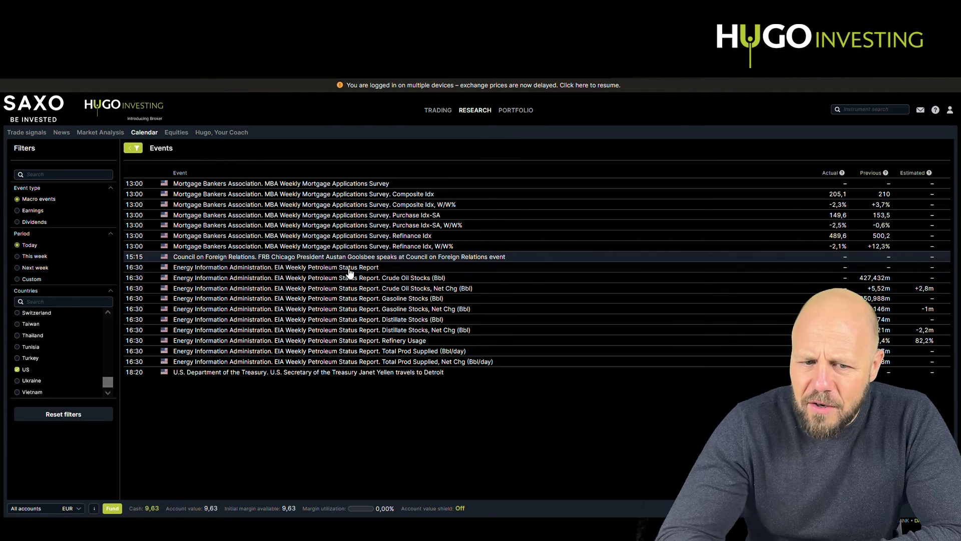
# Step: View the equities research page and show the gainers, losers and news for the SP500.I index
pyautogui.click(177, 133)
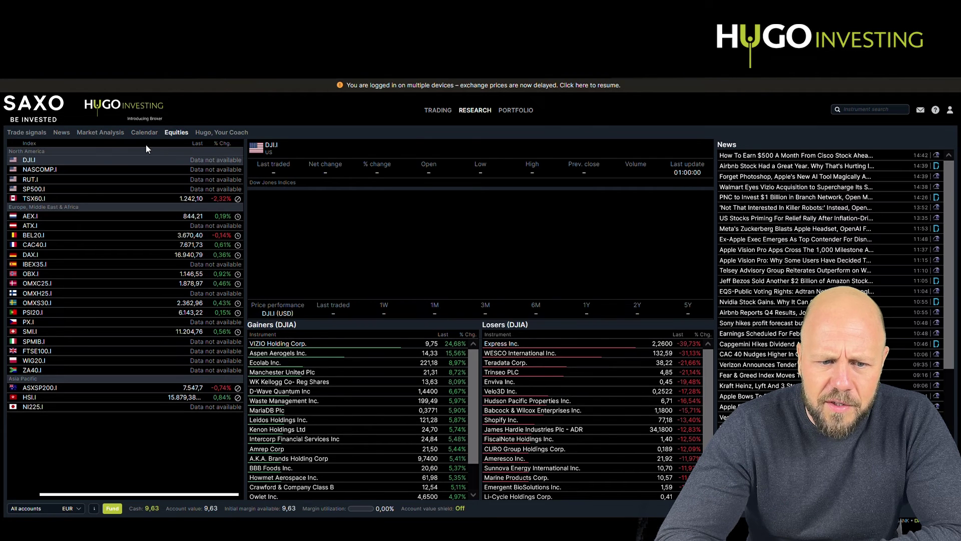
pyautogui.click(104, 190)
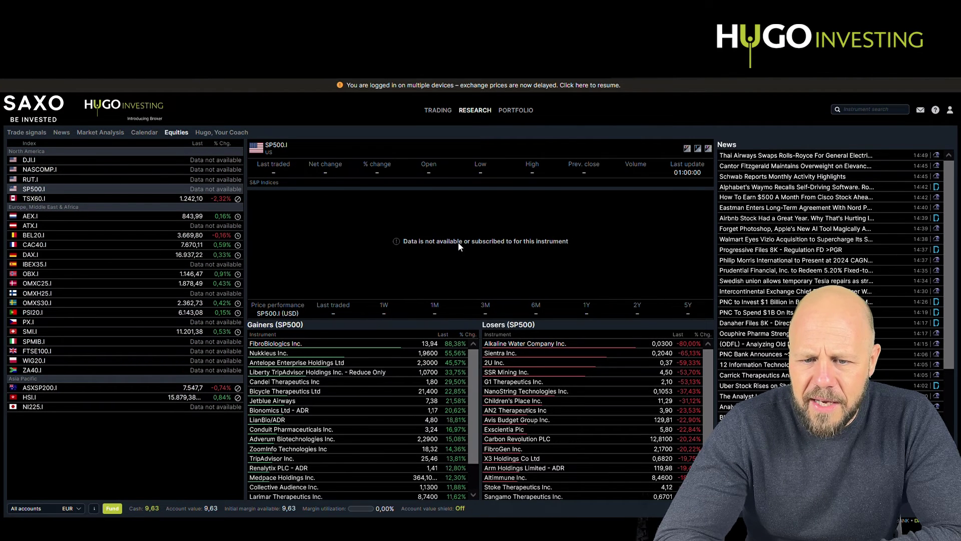
# Step: View the portfolio's All accounts overview and check the portfolio report export with the period Last year, without exporting a PDF
pyautogui.click(523, 112)
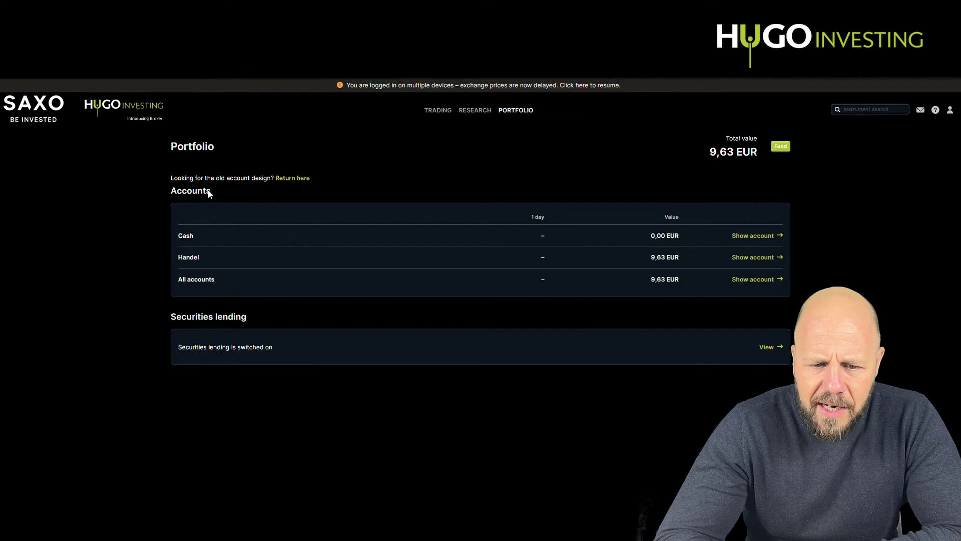
pyautogui.click(210, 288)
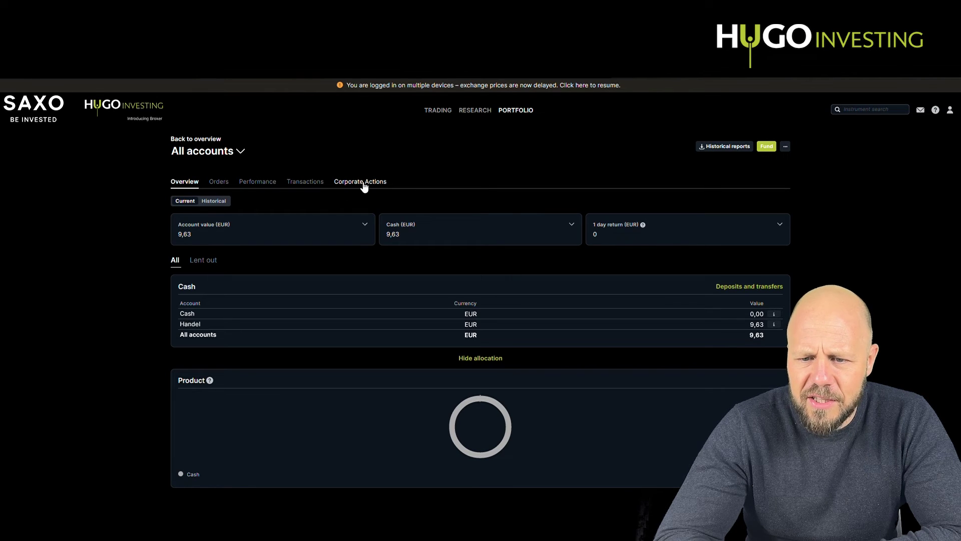
pyautogui.click(727, 149)
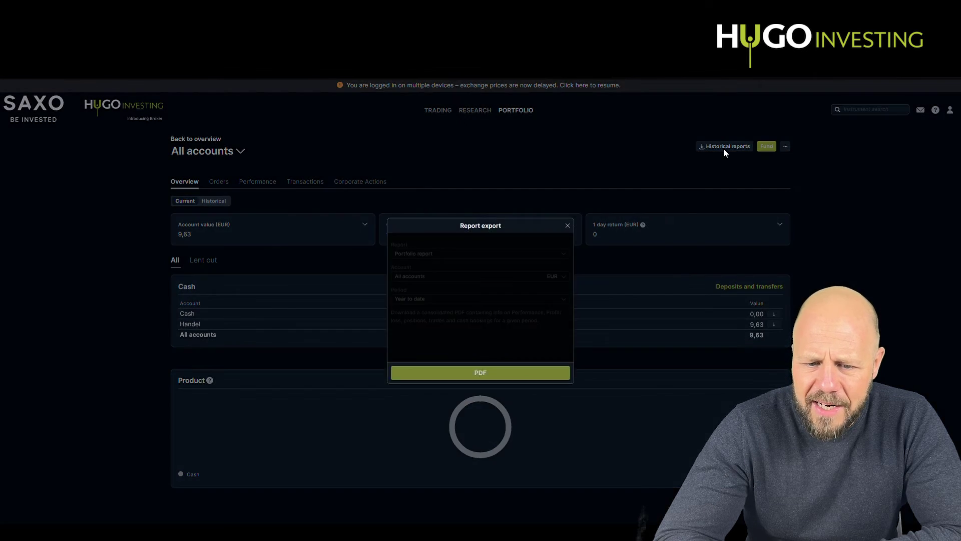
pyautogui.click(476, 299)
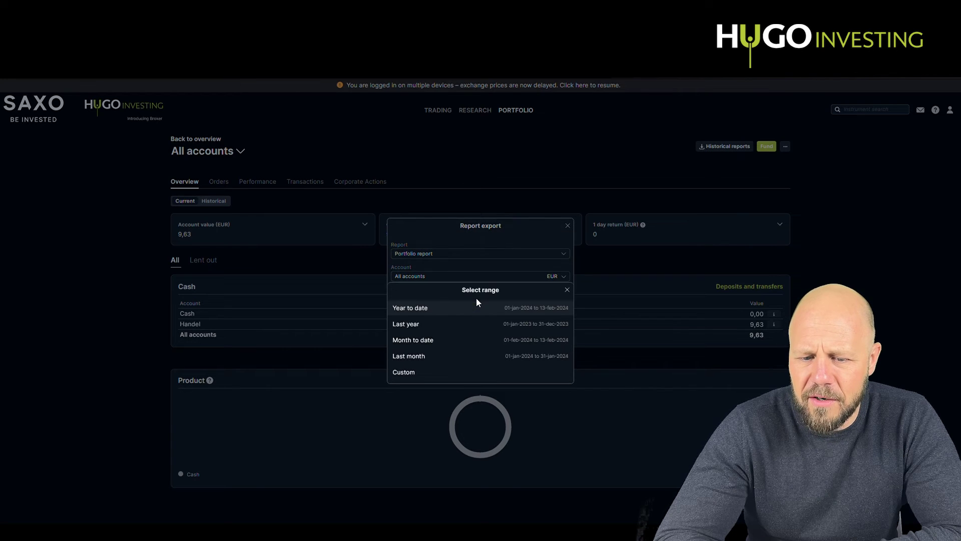
pyautogui.click(475, 323)
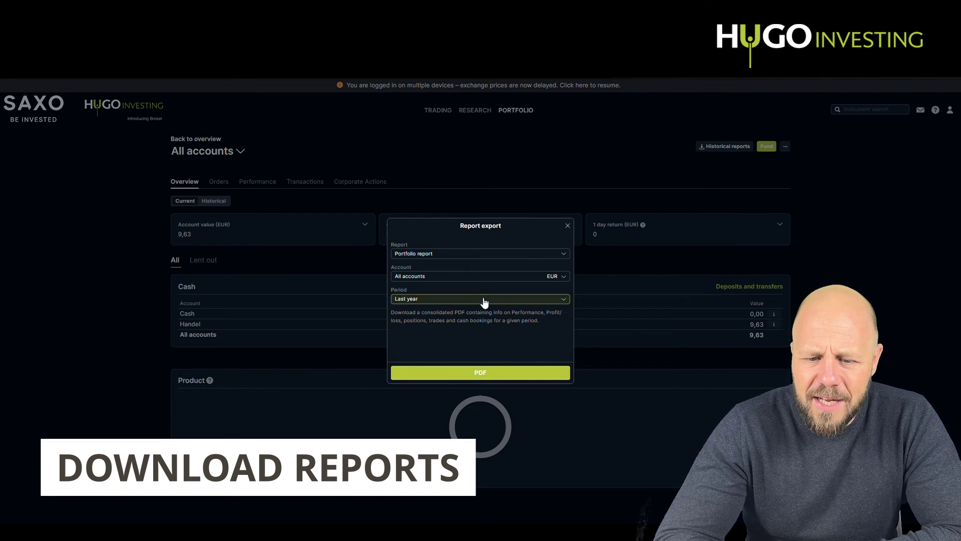
pyautogui.click(568, 226)
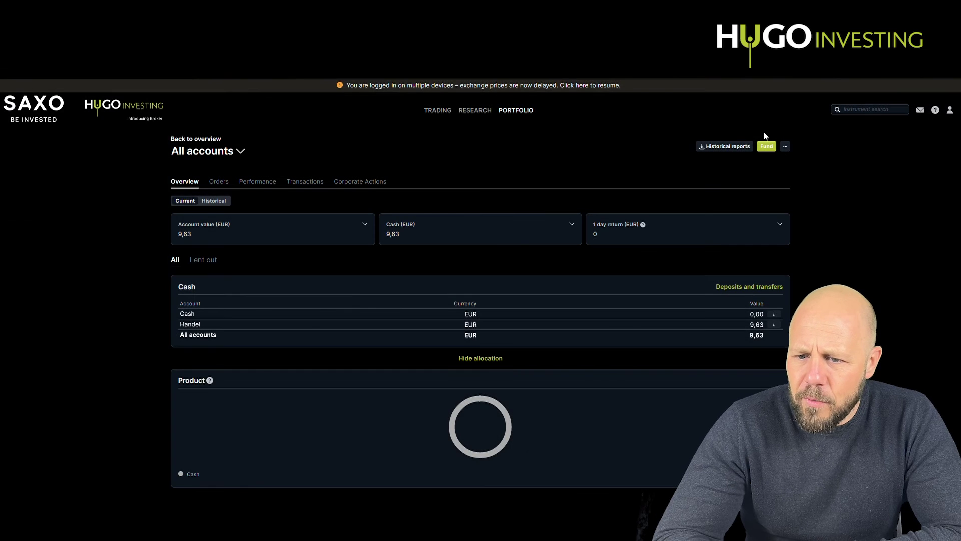
# Step: Review the Platform & Trading settings and look through the Trading Products list down to the bonds in the platform settings
pyautogui.click(953, 114)
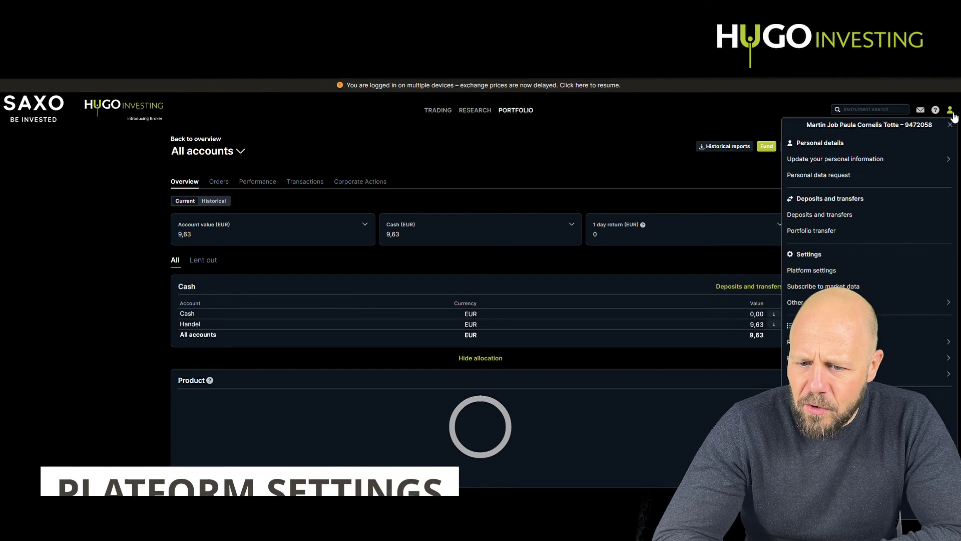
pyautogui.click(841, 274)
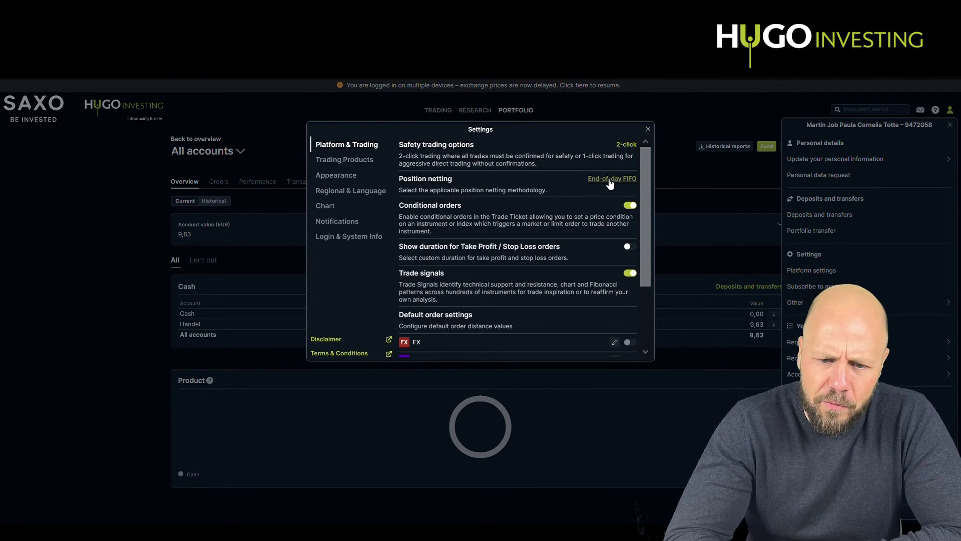
pyautogui.click(364, 160)
pyautogui.scroll(-3, 554, 200)
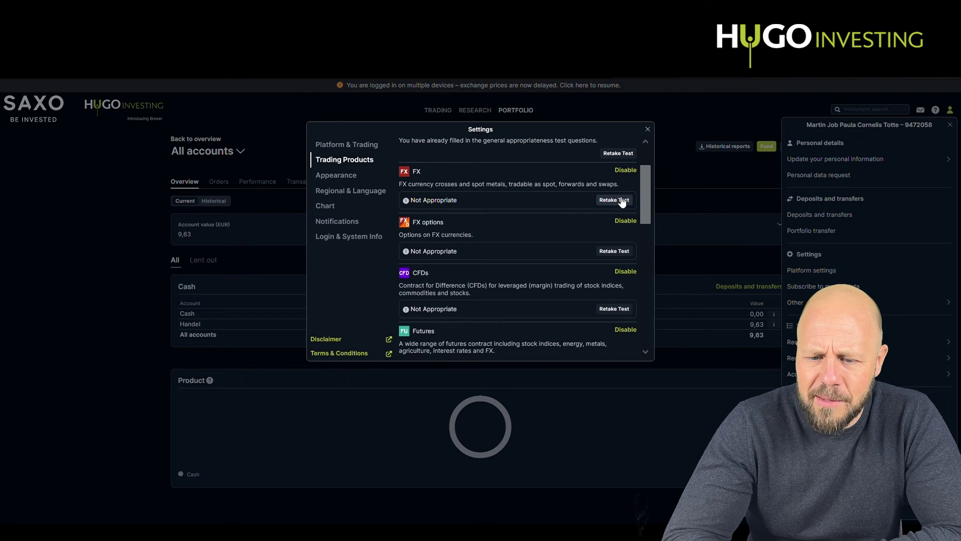
pyautogui.scroll(-5, 624, 200)
pyautogui.scroll(-6, 621, 200)
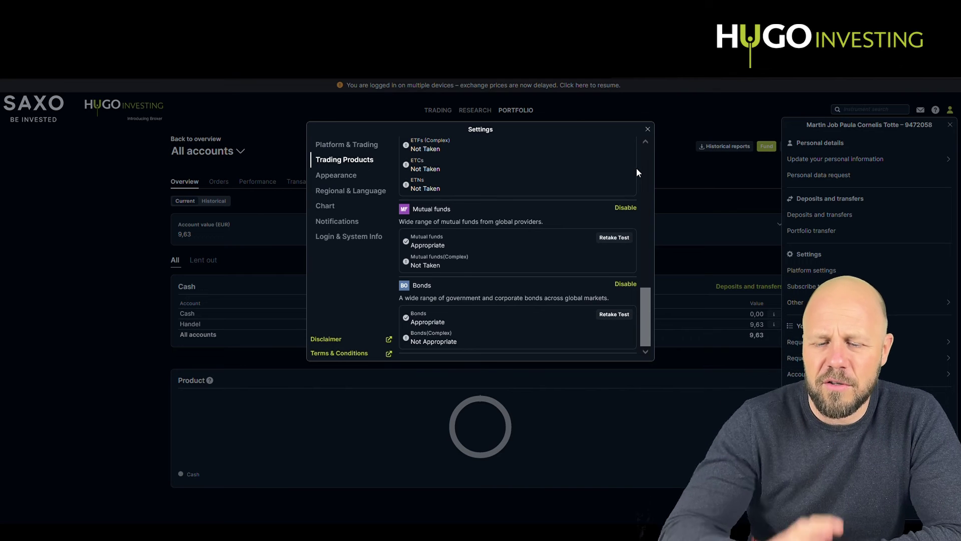
pyautogui.click(648, 131)
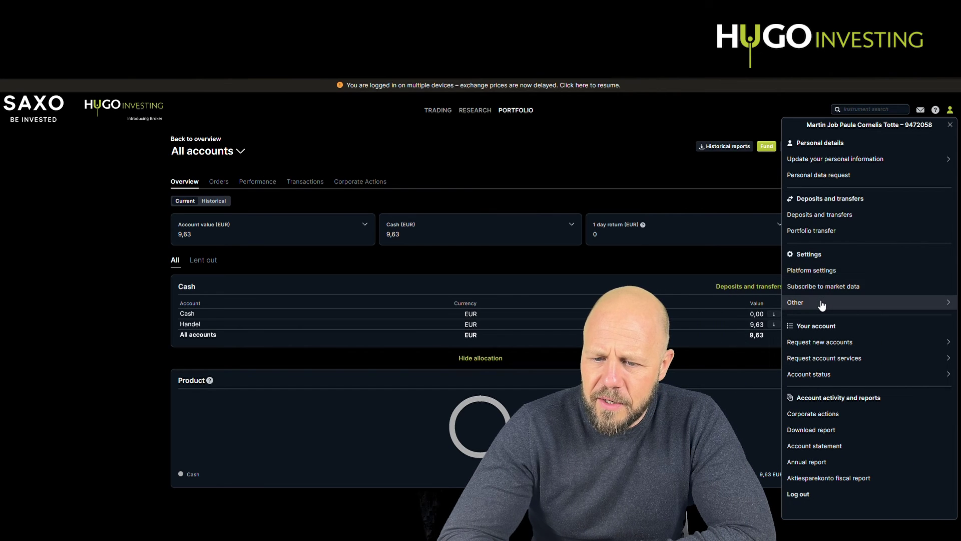
# Step: Look through the Other settings and the Request new accounts options in the account menu, and close the menu
pyautogui.click(821, 304)
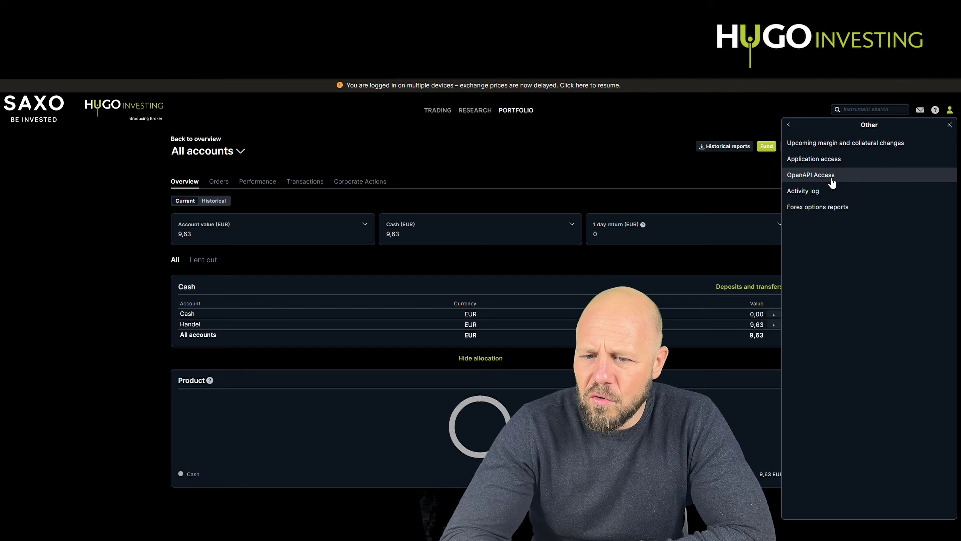
pyautogui.click(788, 125)
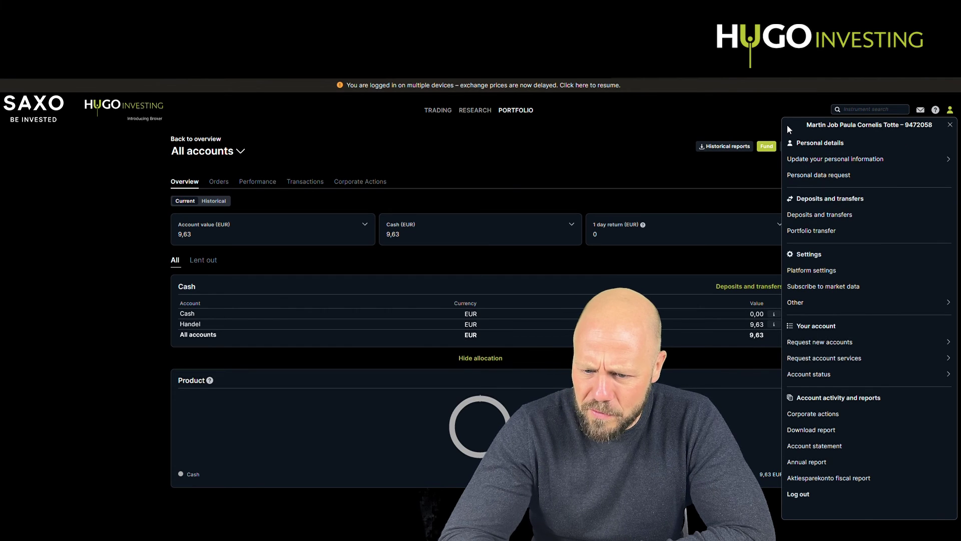
pyautogui.click(830, 345)
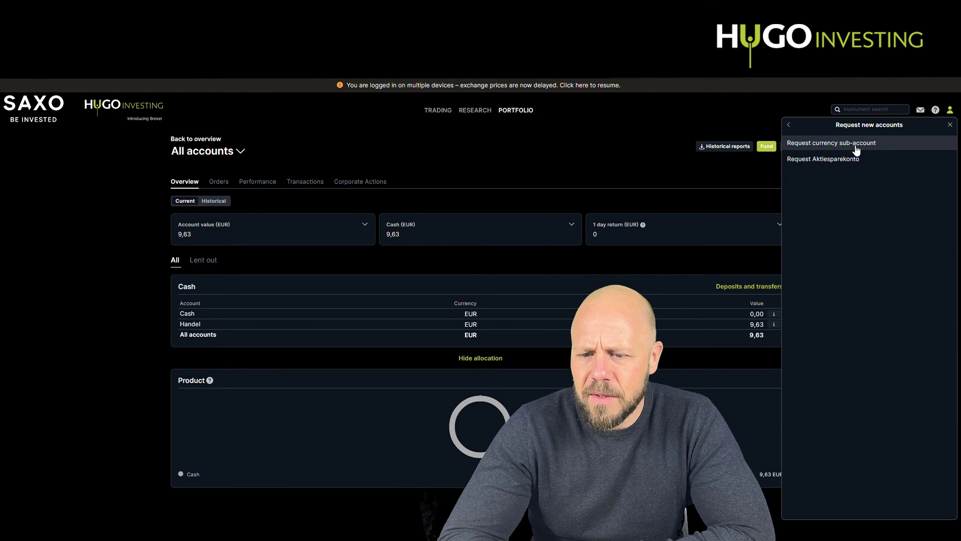
pyautogui.click(789, 126)
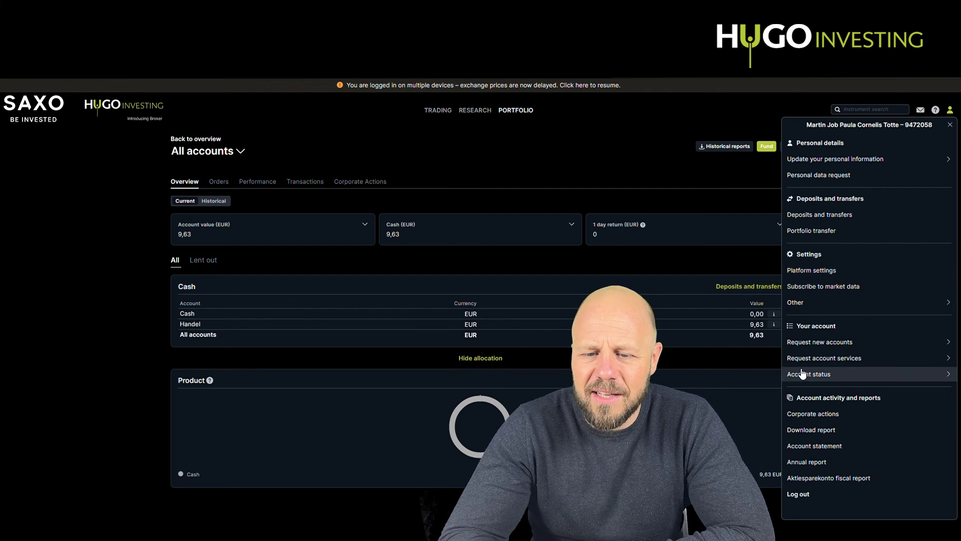
pyautogui.click(689, 194)
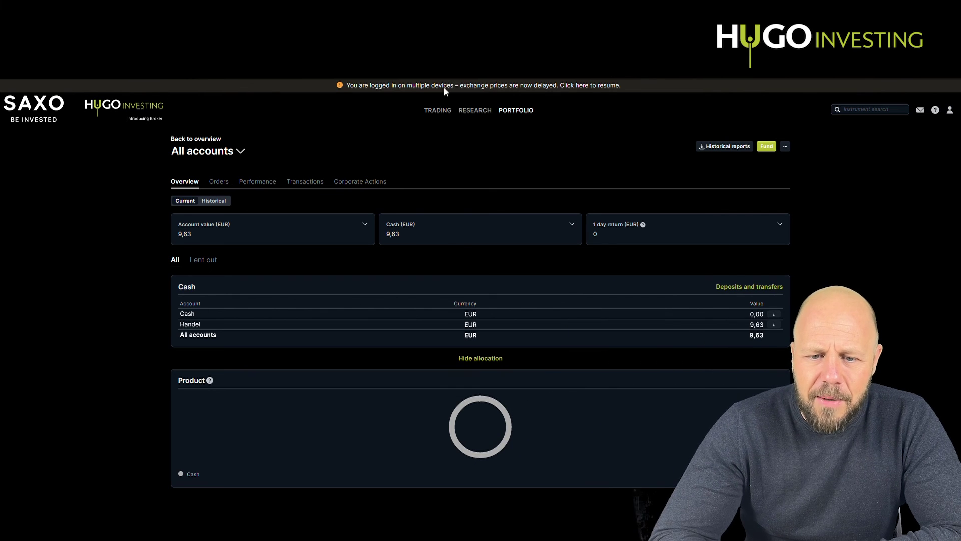
# Step: Review the order types in a VanEck Semiconductor UCITS ETF trade ticket, switch to simple orders and close the ticket without ordering
pyautogui.click(445, 111)
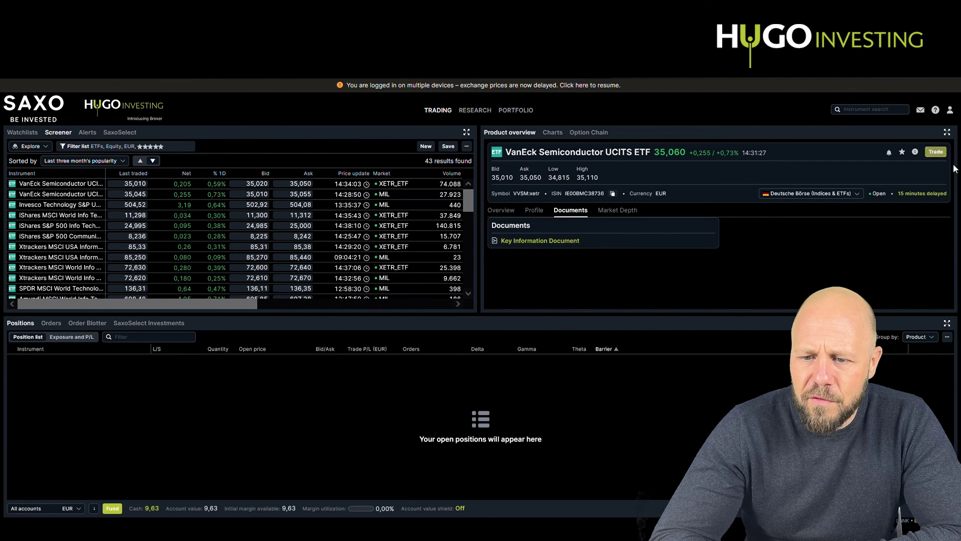
pyautogui.click(937, 153)
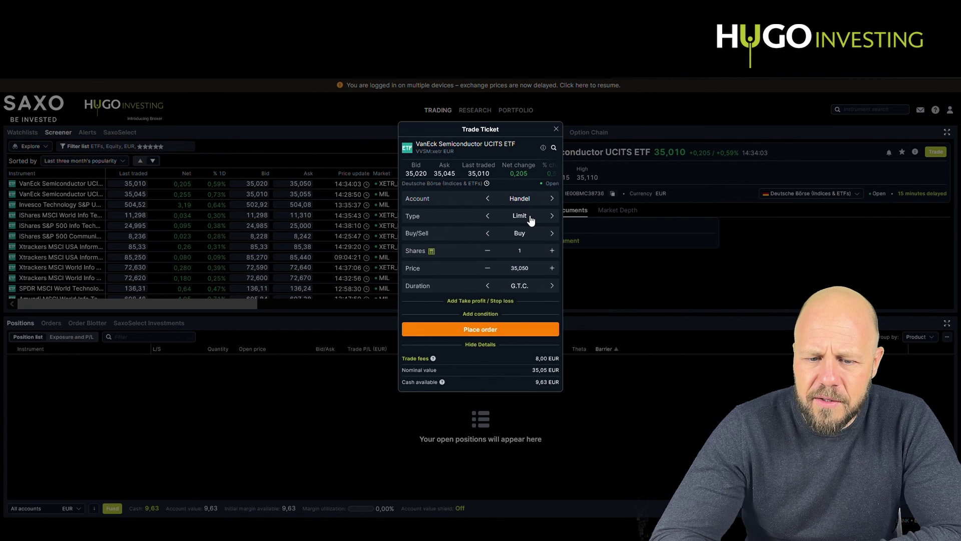
pyautogui.click(529, 216)
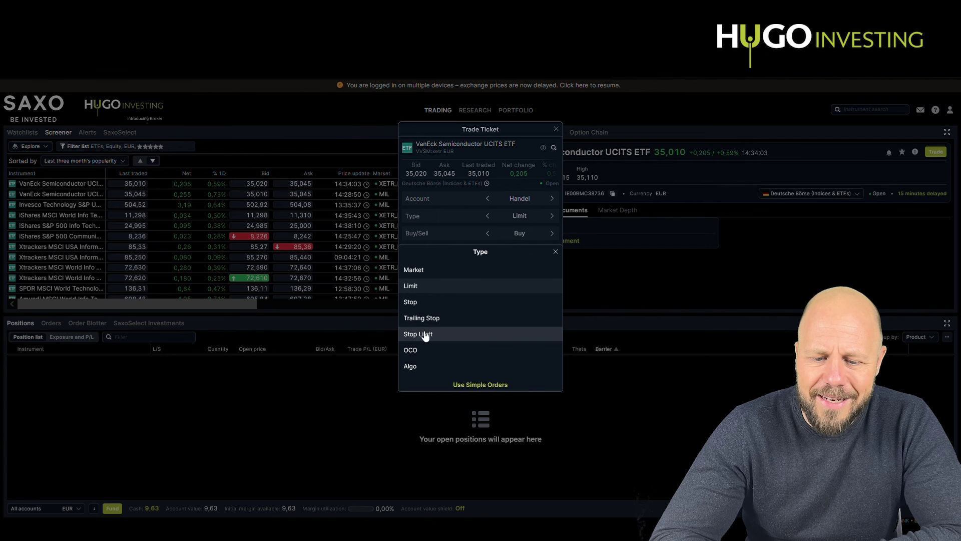
pyautogui.click(471, 385)
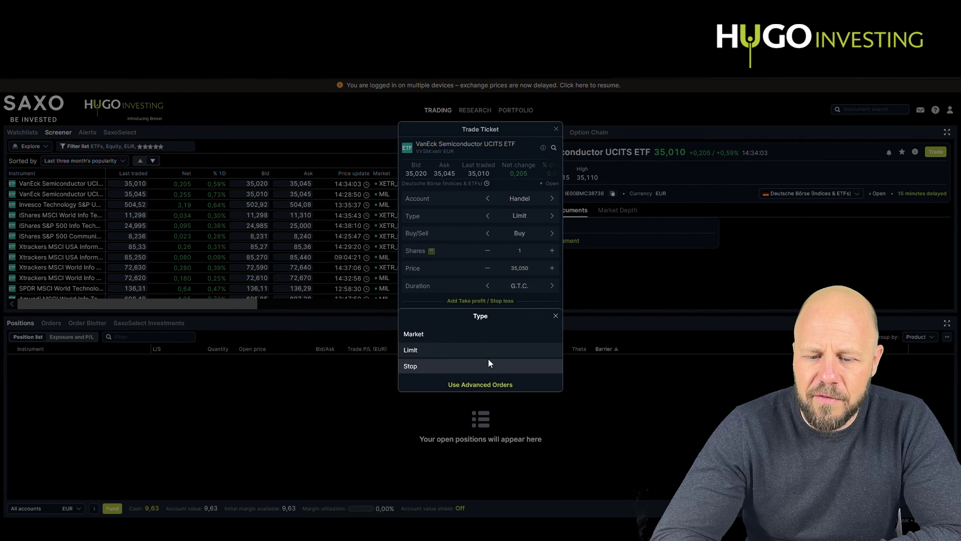
pyautogui.click(556, 316)
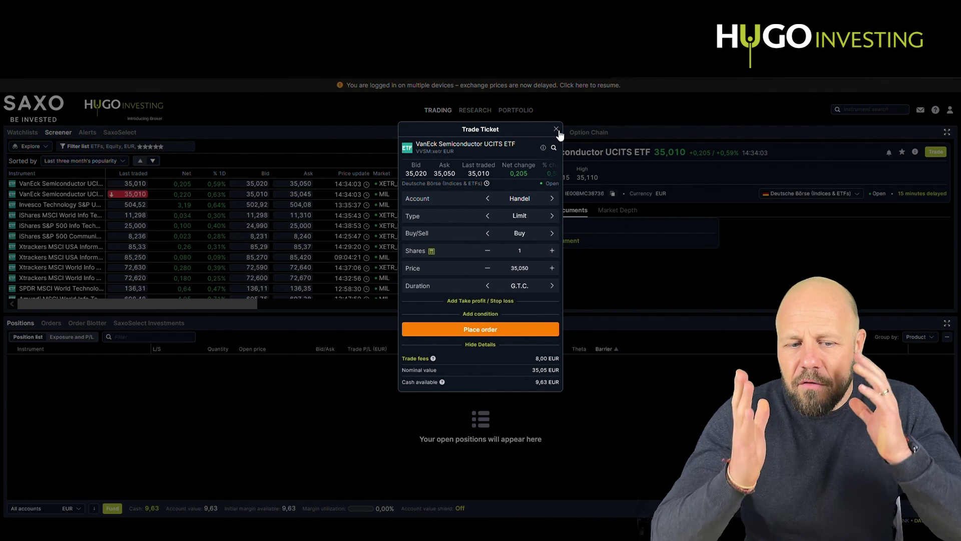
pyautogui.click(557, 130)
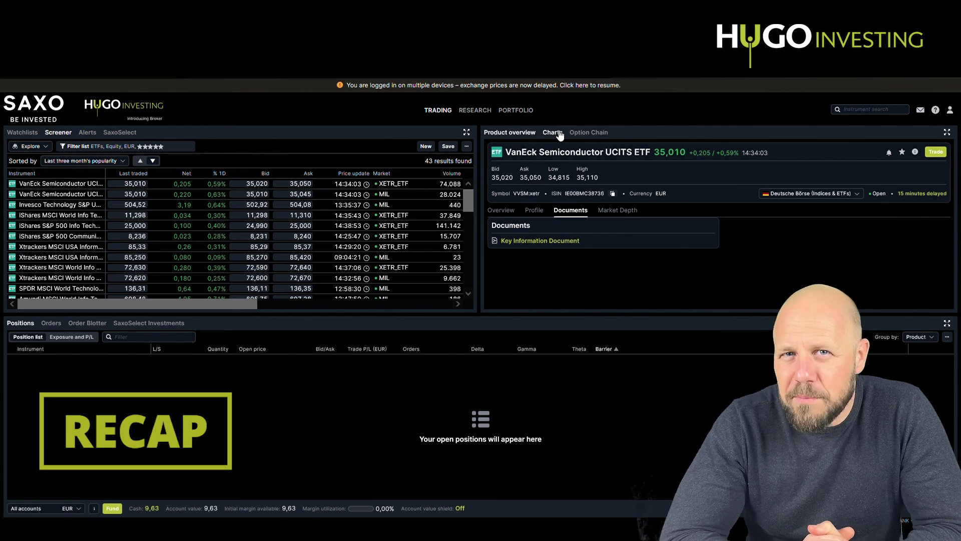